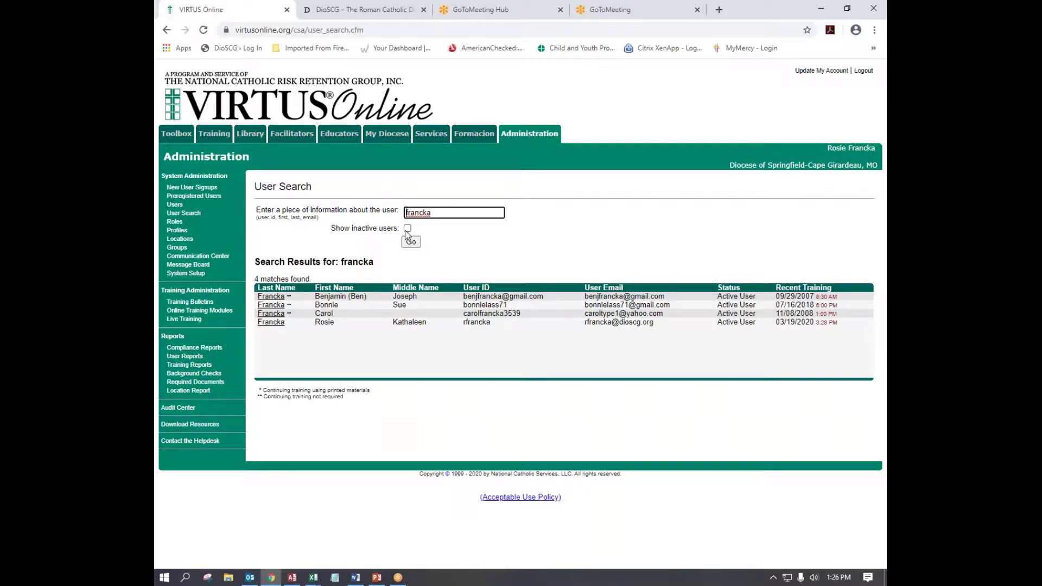
# - Rerun the user search for the same surname with inactive users included
pyautogui.click(408, 233)
pyautogui.click(408, 229)
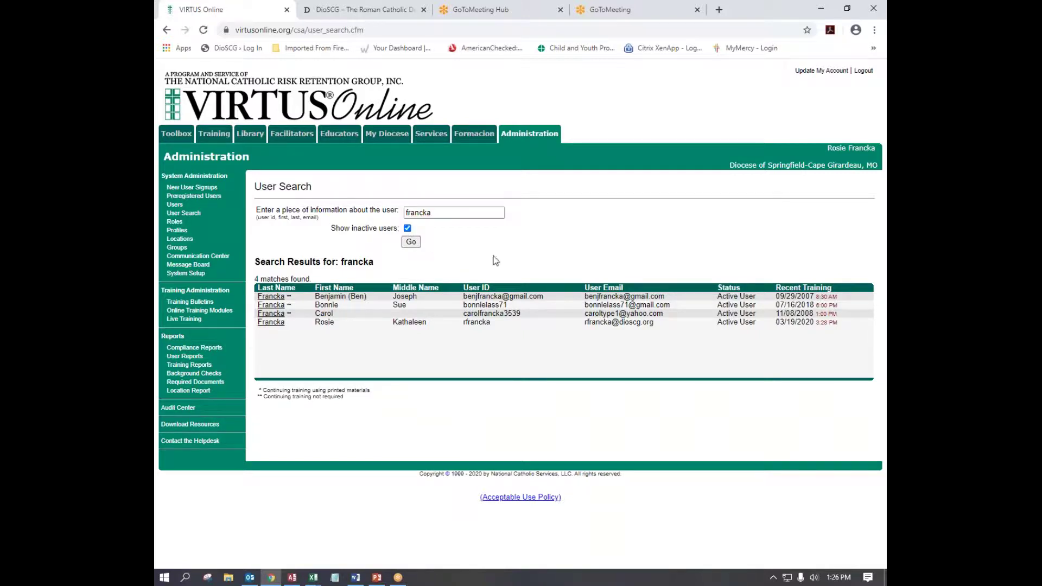
pyautogui.click(410, 241)
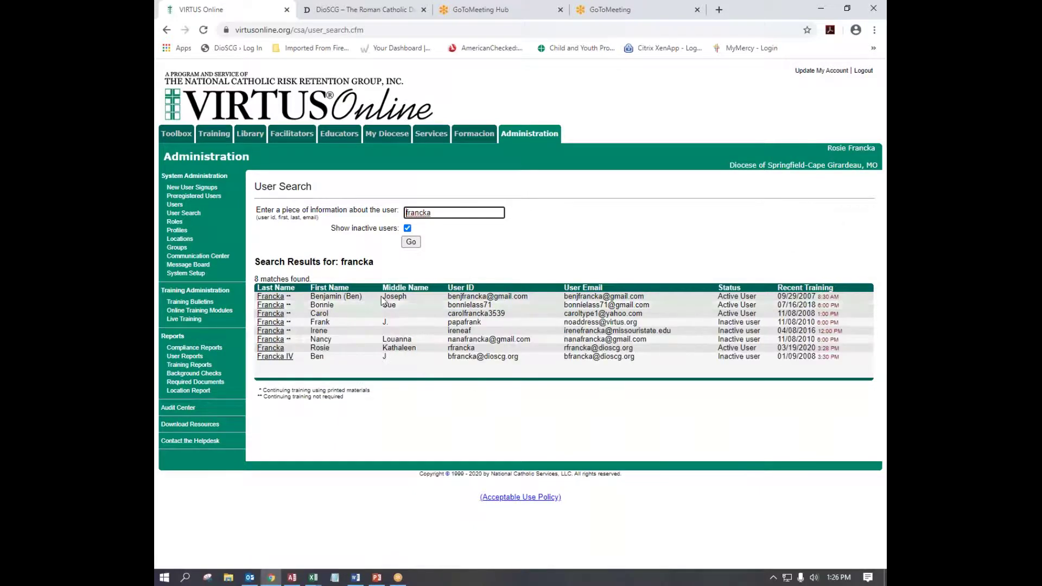
# - Open the last inactive user in the search results and examine the general account details, status, service dates and notes
pyautogui.click(266, 358)
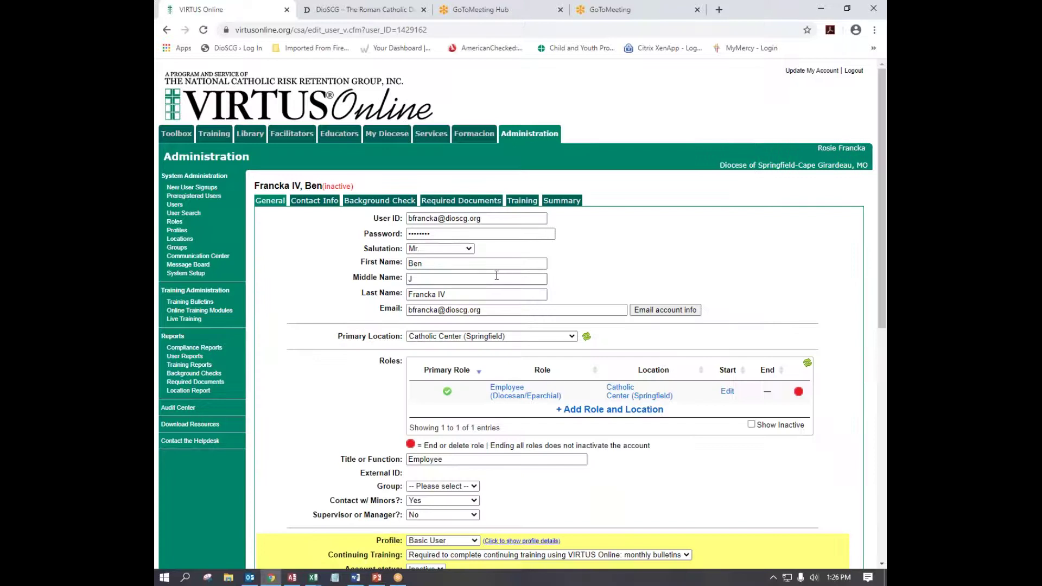
pyautogui.scroll(-2, 497, 275)
pyautogui.scroll(-6, 497, 276)
pyautogui.scroll(9, 505, 304)
pyautogui.scroll(-3, 514, 333)
pyautogui.scroll(-4, 514, 333)
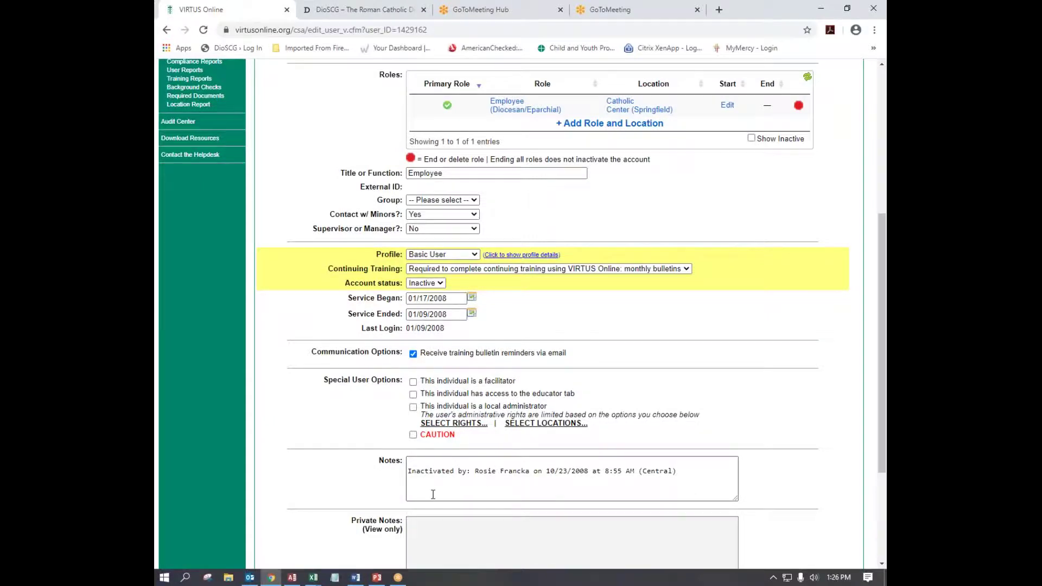
pyautogui.scroll(3, 499, 475)
pyautogui.scroll(3, 498, 475)
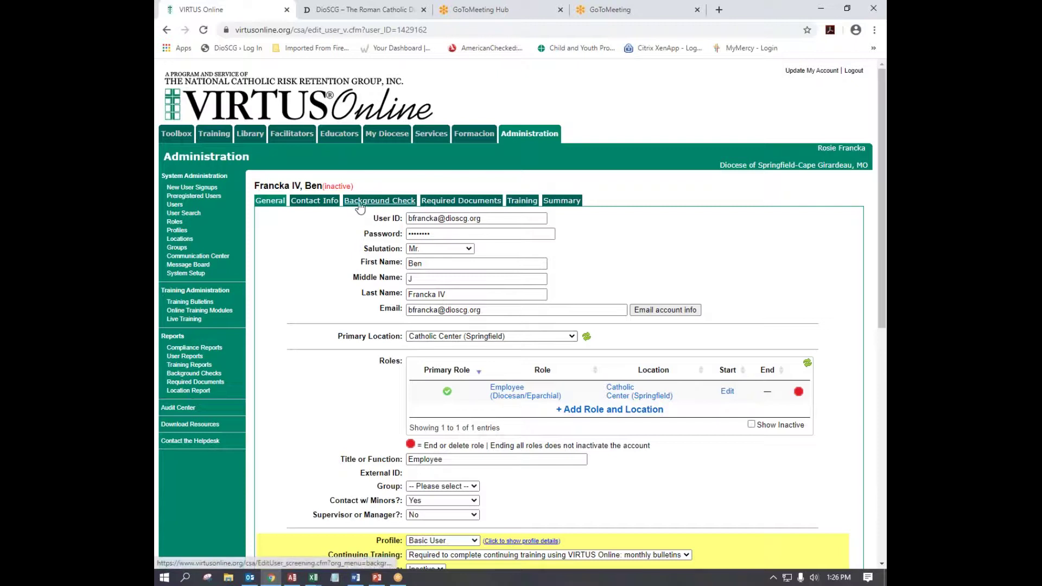
# - Review the inactive user's contact information, background checks, required documents and training records in turn
pyautogui.click(315, 201)
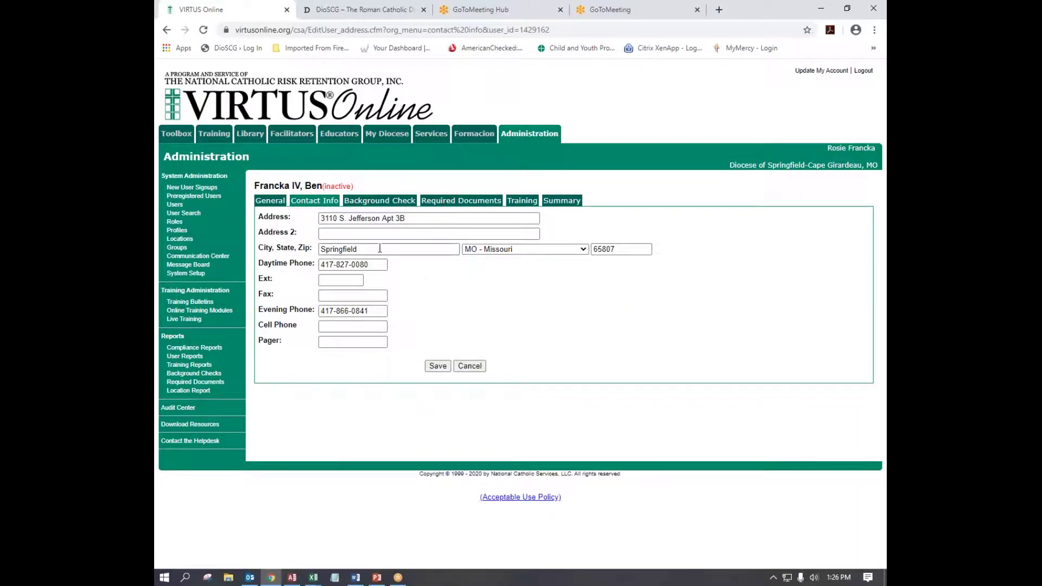
pyautogui.click(380, 201)
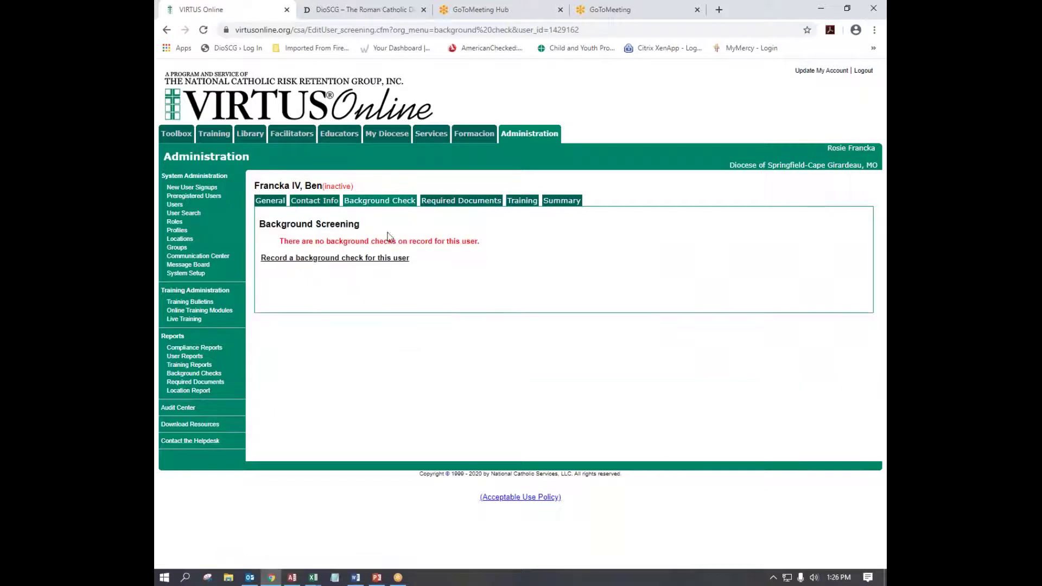
pyautogui.click(474, 201)
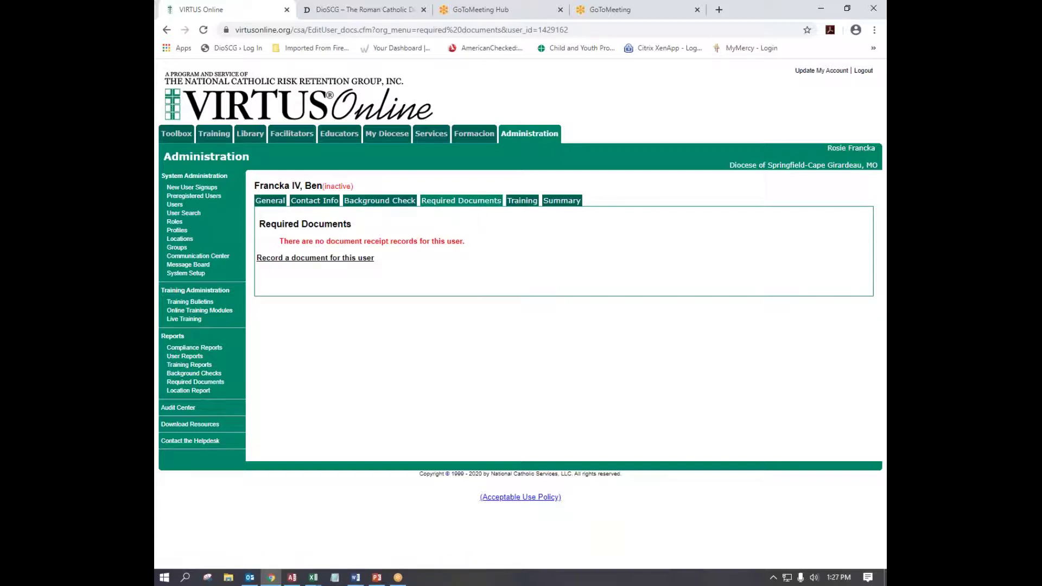
pyautogui.click(515, 207)
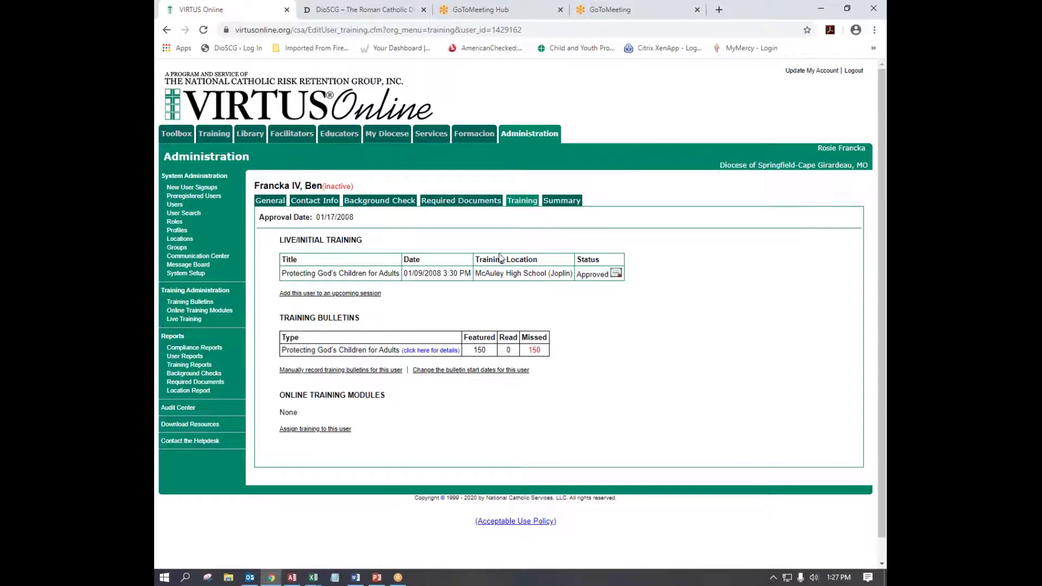
# - View the inactive user's summary, covering roles, recent training, bulletins, background checks and required documents
pyautogui.click(562, 201)
pyautogui.scroll(-1, 480, 376)
pyautogui.scroll(-1, 479, 376)
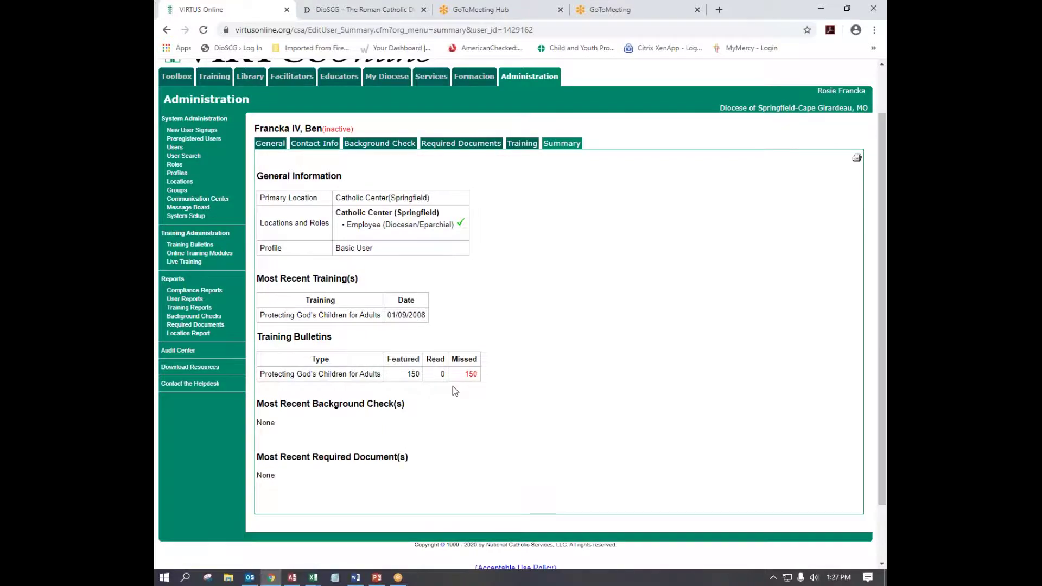
pyautogui.scroll(-1, 419, 409)
pyautogui.scroll(-1, 420, 408)
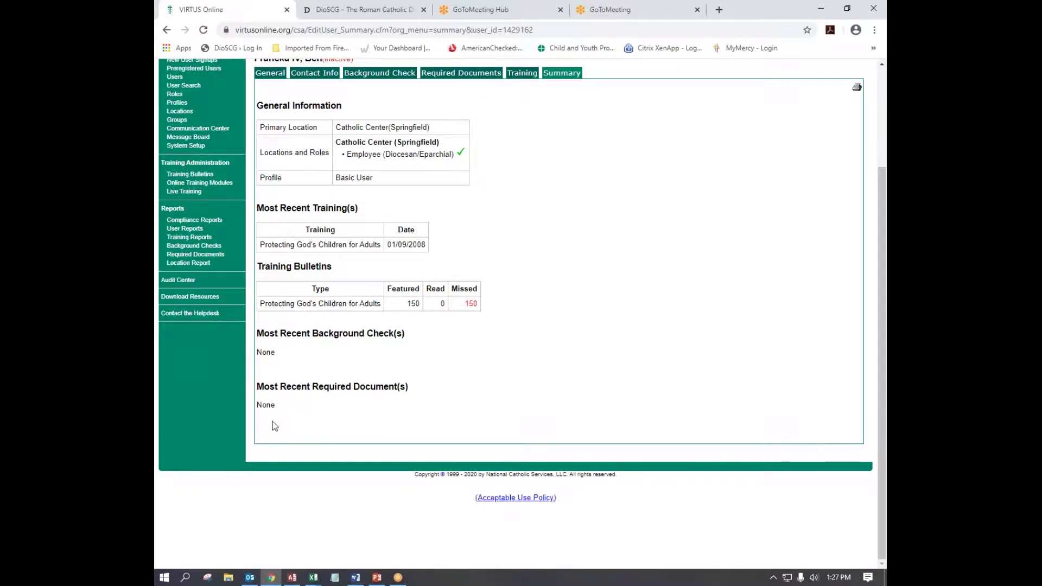
pyautogui.scroll(3, 531, 405)
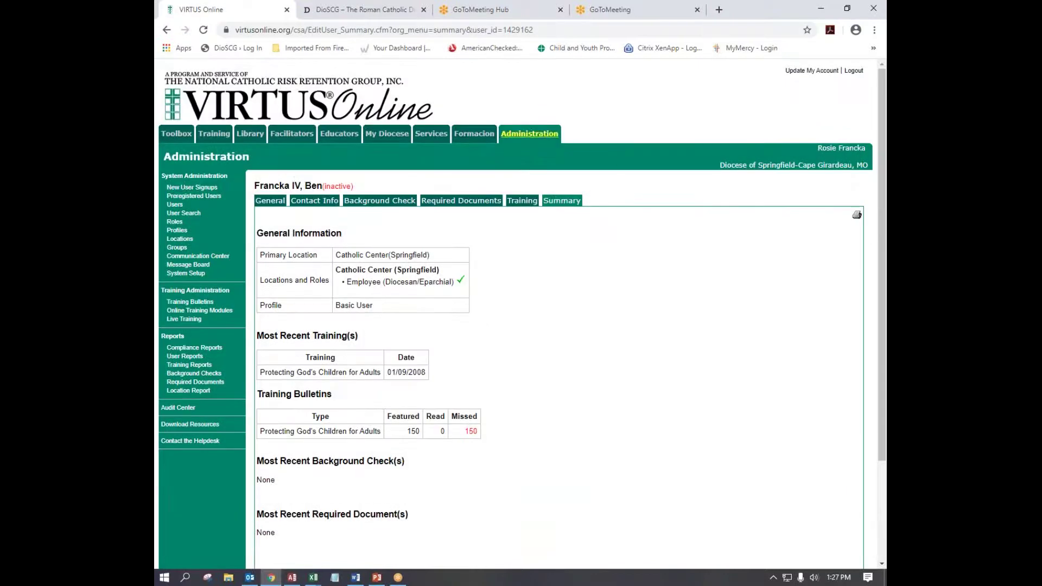
# - Return to the VIRTUS Online Administration page and open the Master Report setup form
pyautogui.click(538, 137)
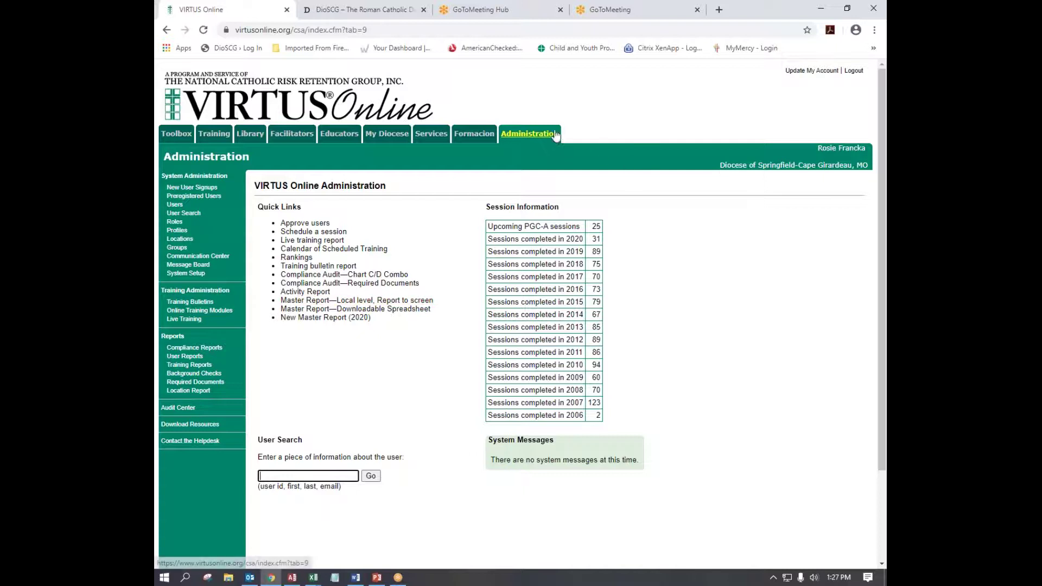
pyautogui.click(357, 300)
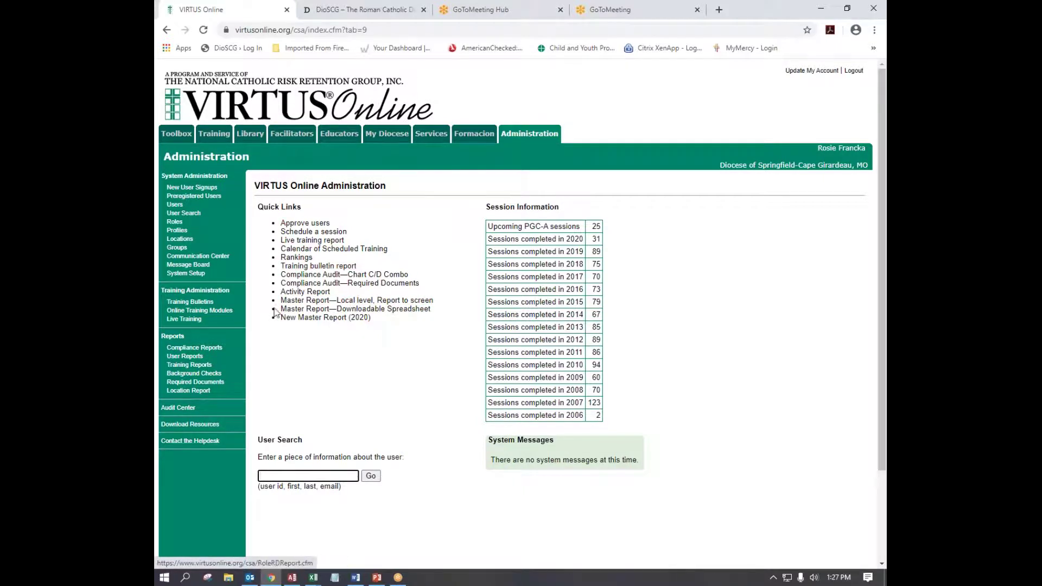
pyautogui.click(303, 305)
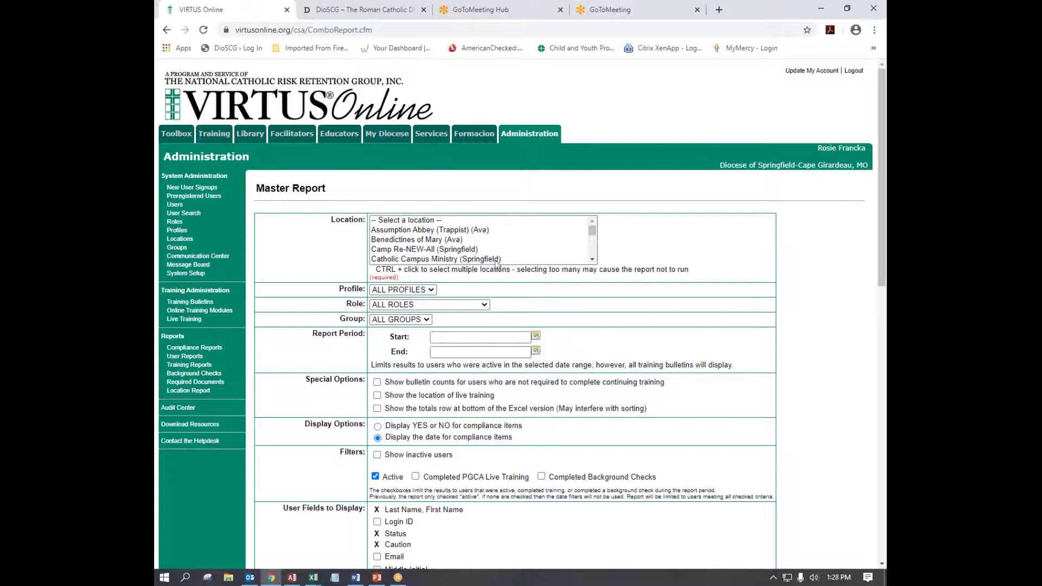
# - Select Catholic Center (Springfield) as the location for the Master Report
pyautogui.click(593, 261)
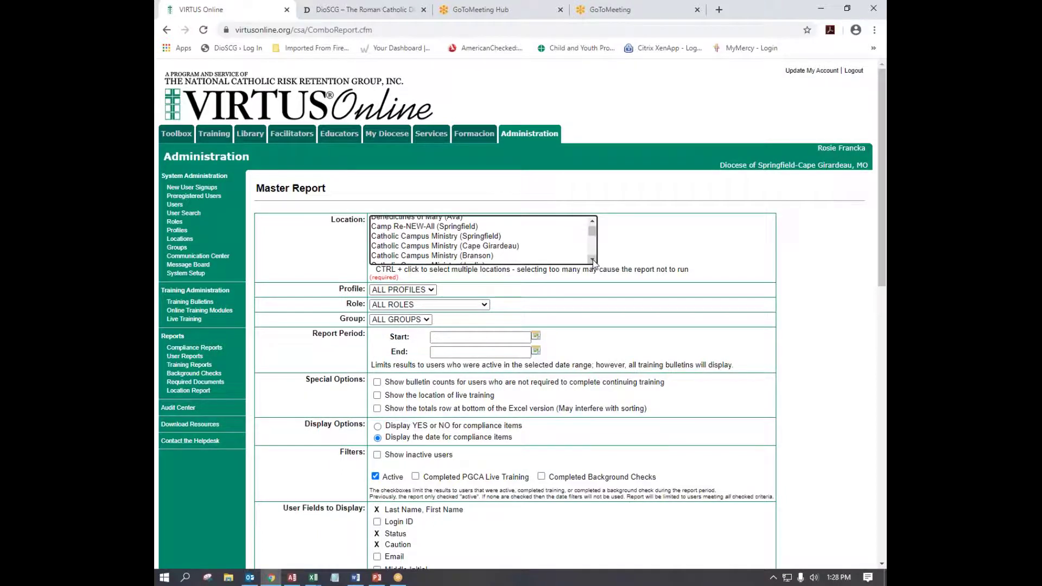
pyautogui.click(593, 260)
pyautogui.click(593, 259)
pyautogui.click(593, 259)
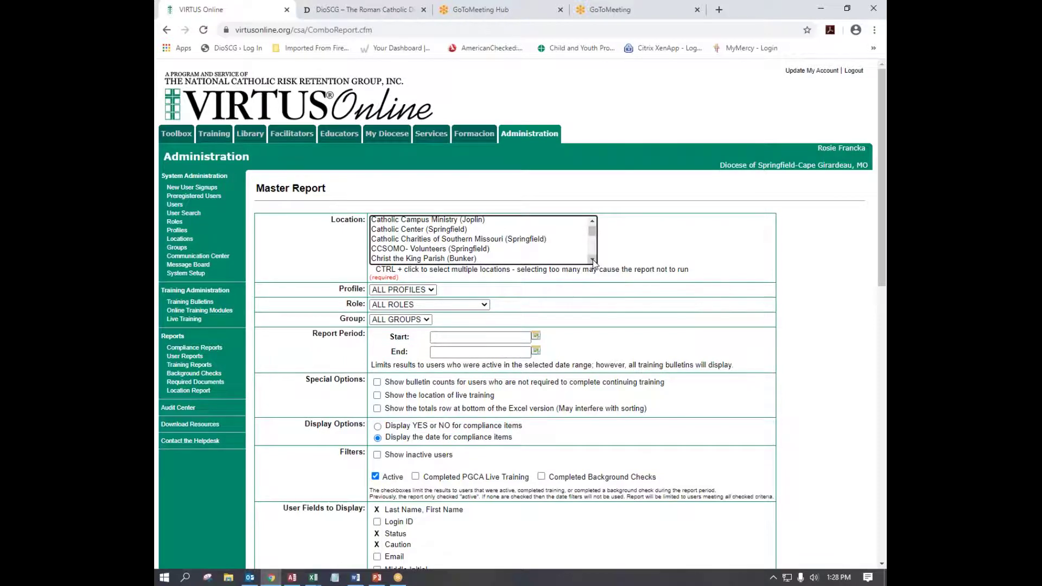
pyautogui.click(593, 260)
pyautogui.click(593, 219)
pyautogui.click(592, 219)
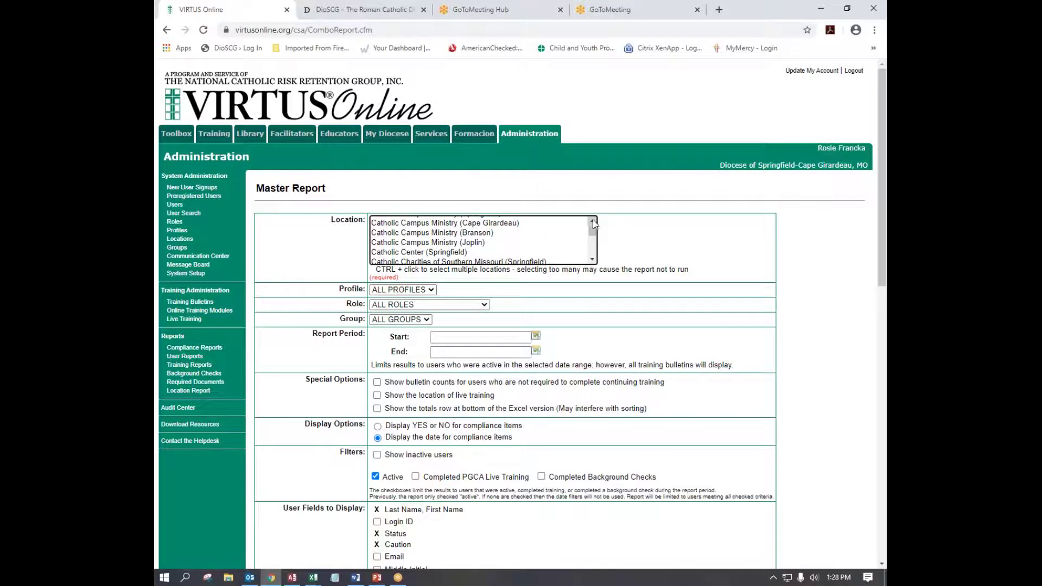
pyautogui.click(404, 253)
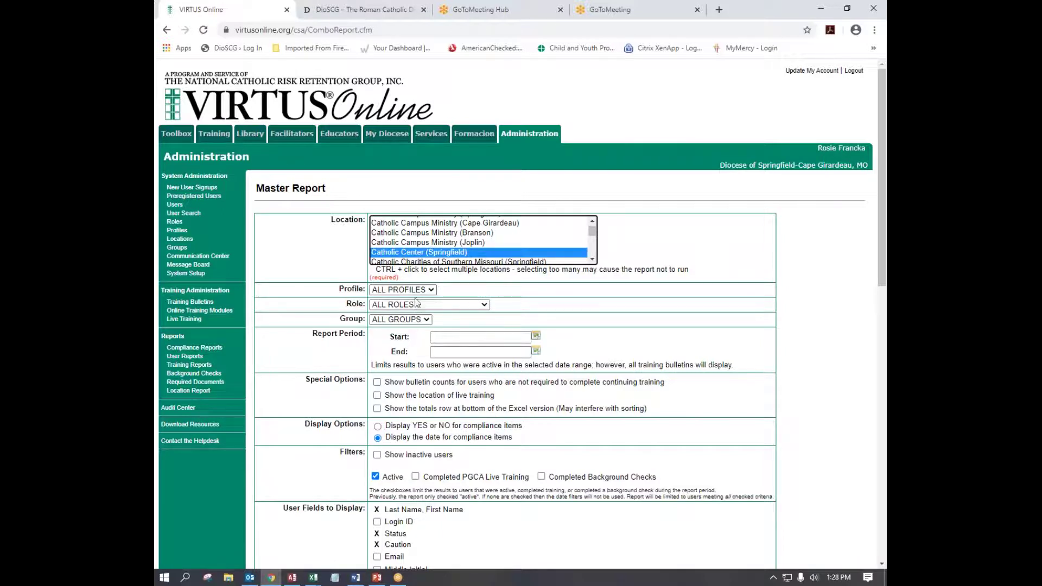
# - Include live Protecting God's Children for Adults, American Checked: Standard and the 2020-2021 Code of Conduct with Background Questionnaire for Adults, and run the report to screen
pyautogui.scroll(-1, 460, 418)
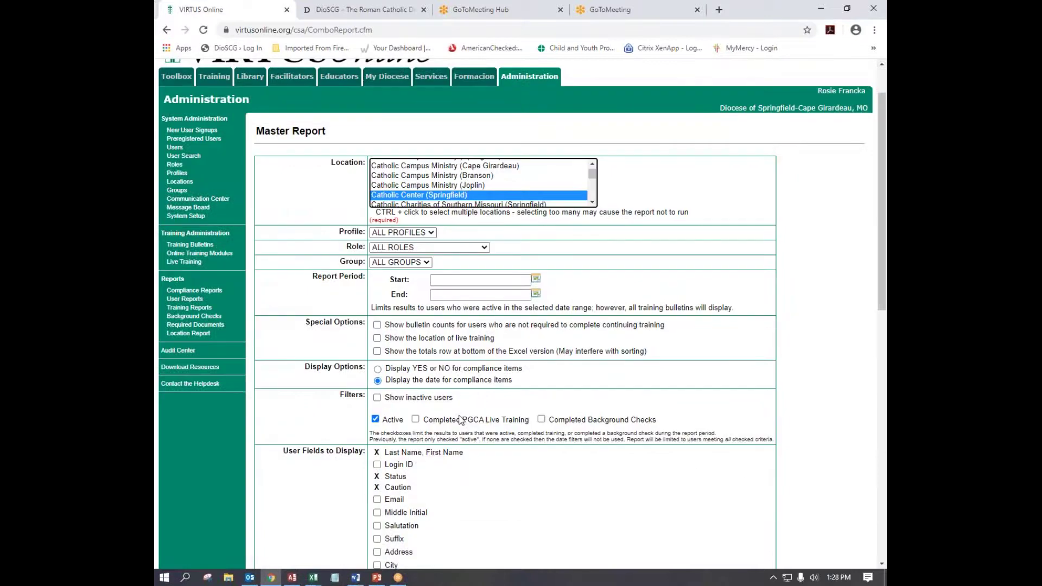
pyautogui.scroll(-2, 460, 418)
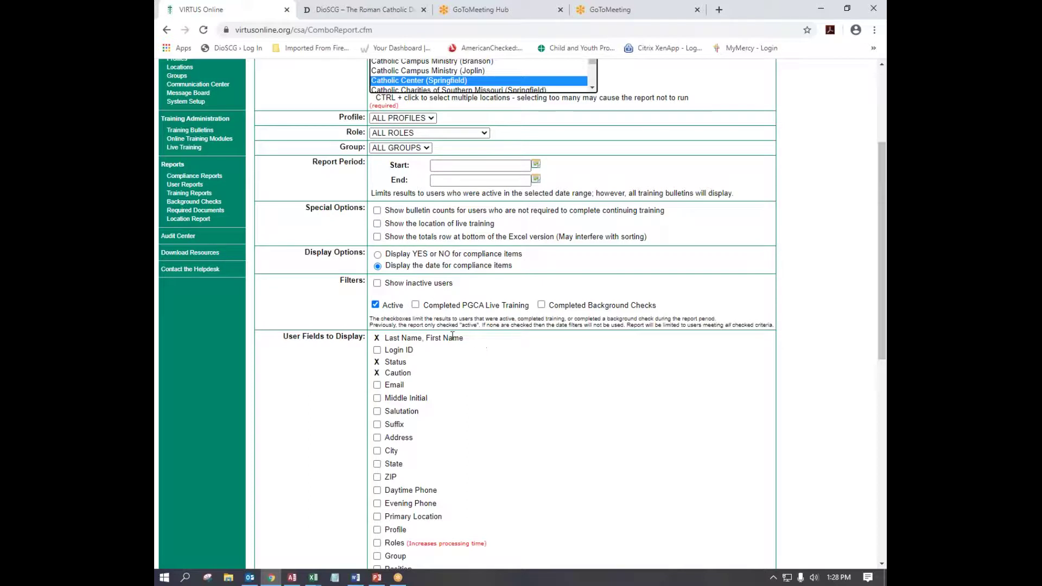
pyautogui.scroll(-2, 468, 357)
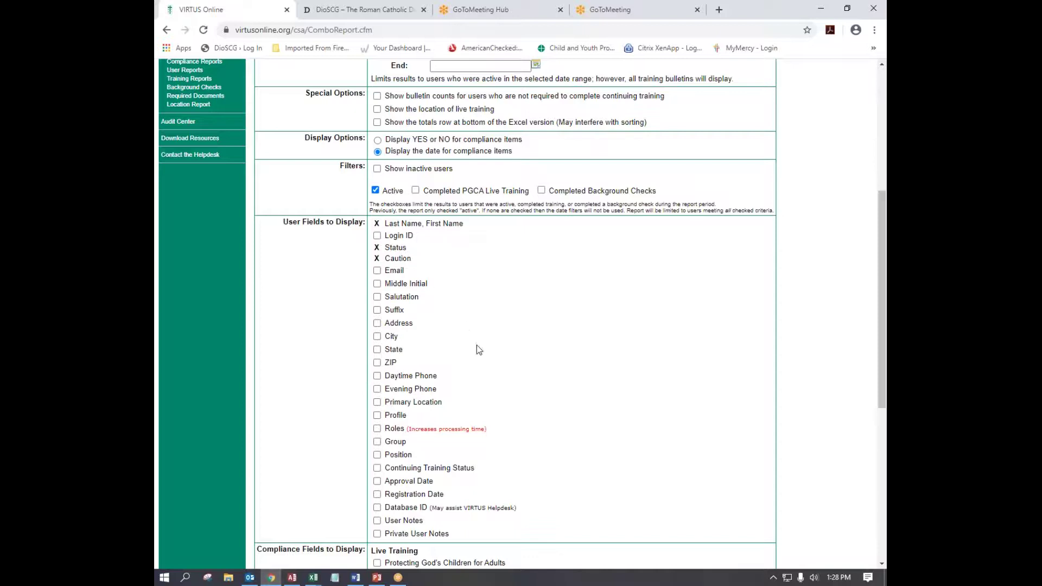
pyautogui.scroll(-3, 470, 356)
pyautogui.scroll(-3, 389, 301)
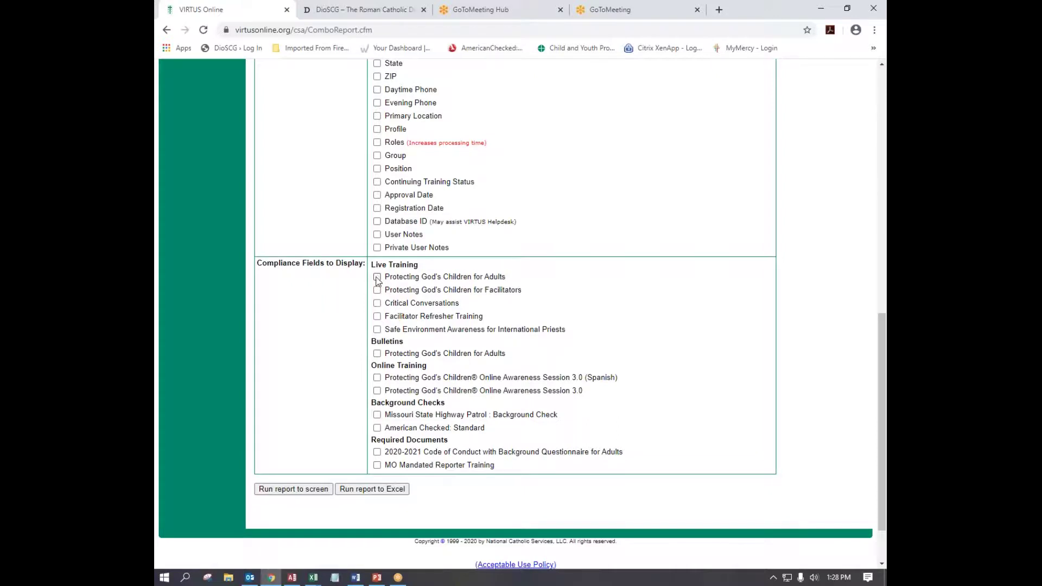
pyautogui.click(377, 277)
pyautogui.click(377, 429)
pyautogui.click(377, 453)
pyautogui.click(293, 490)
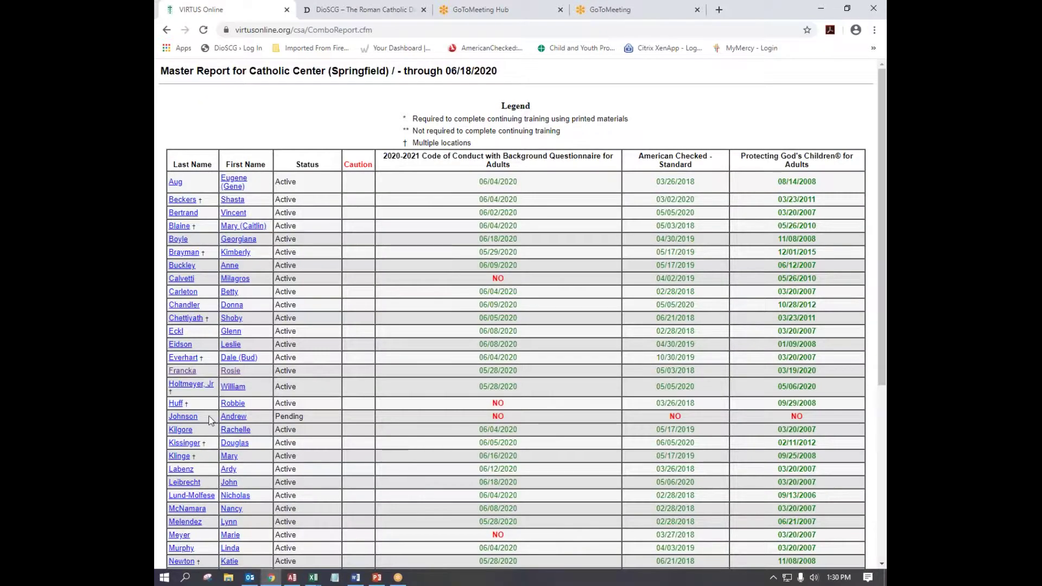
# - Open the pending user's record from the Master Report and examine the registration details, roles, background check and training session information
pyautogui.scroll(-1, 220, 226)
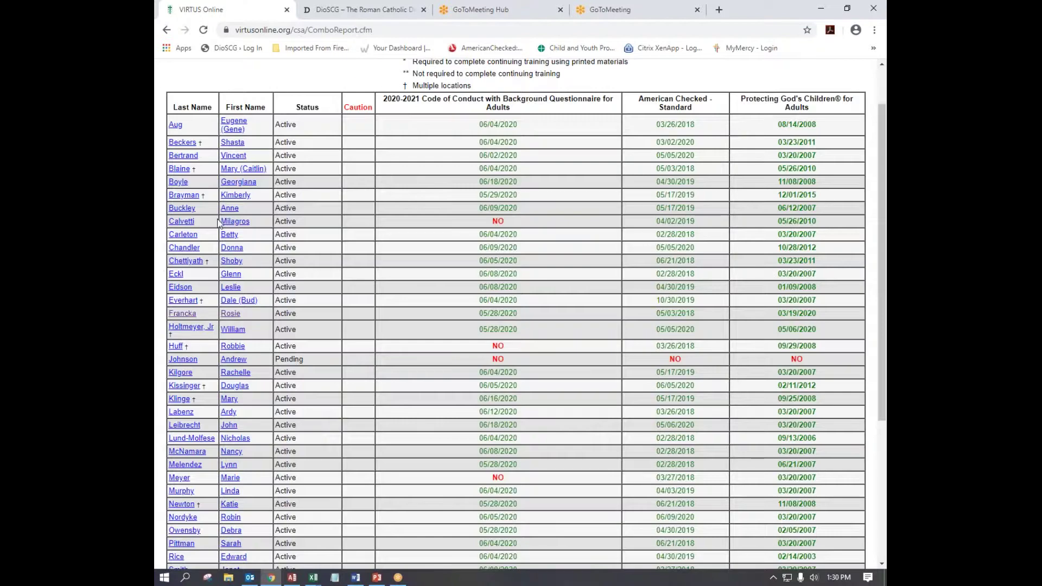
pyautogui.scroll(-1, 223, 278)
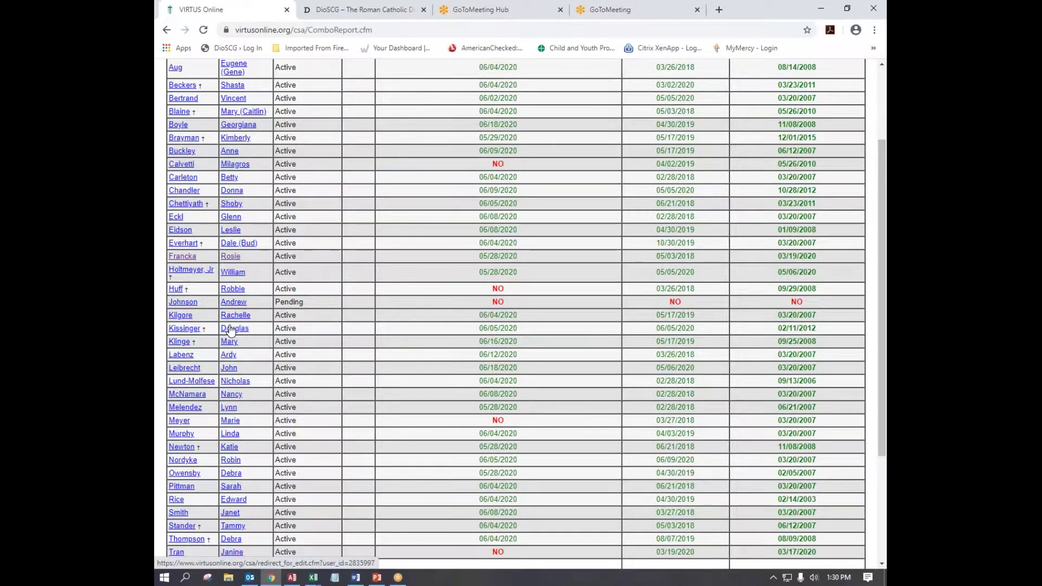
pyautogui.scroll(-1, 230, 329)
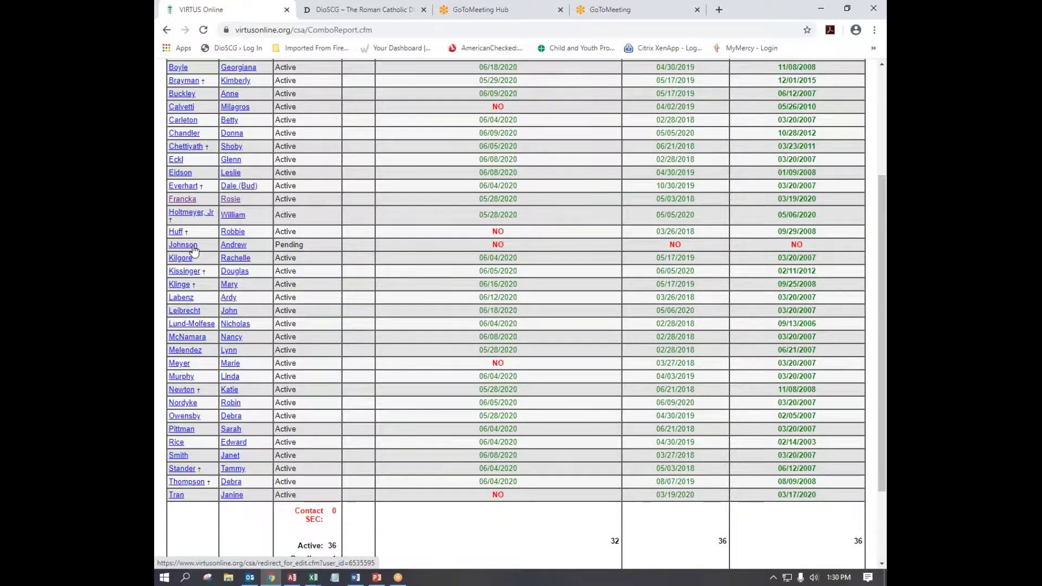
pyautogui.click(192, 247)
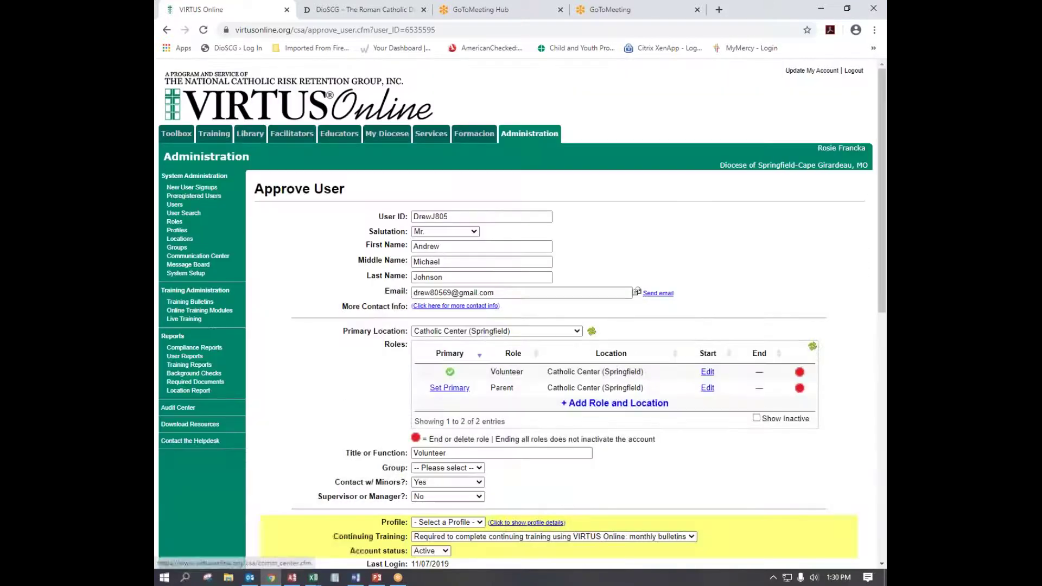
pyautogui.scroll(-8, 565, 399)
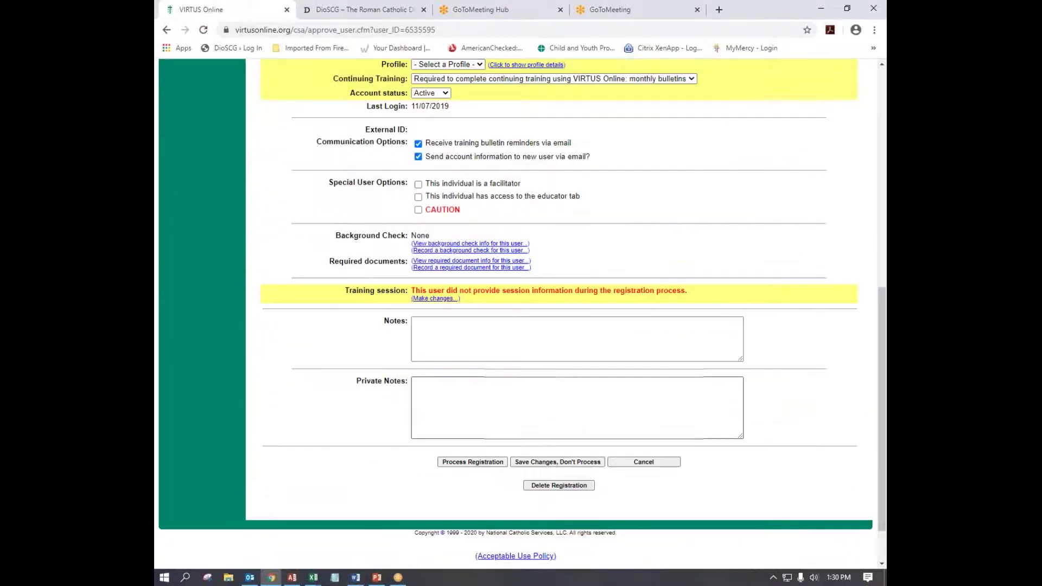
pyautogui.scroll(1, 565, 398)
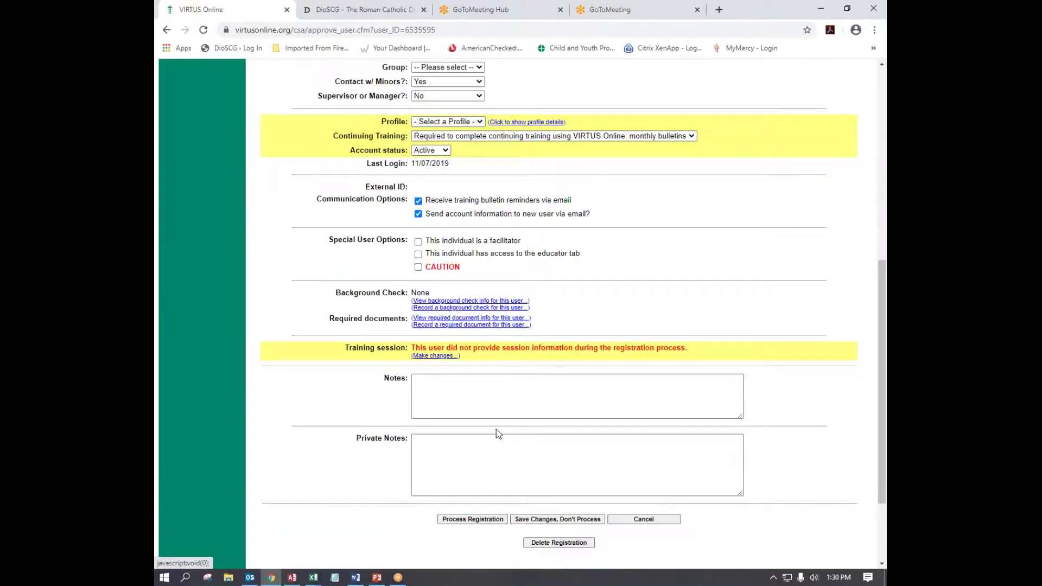
pyautogui.scroll(1, 496, 428)
pyautogui.scroll(4, 496, 429)
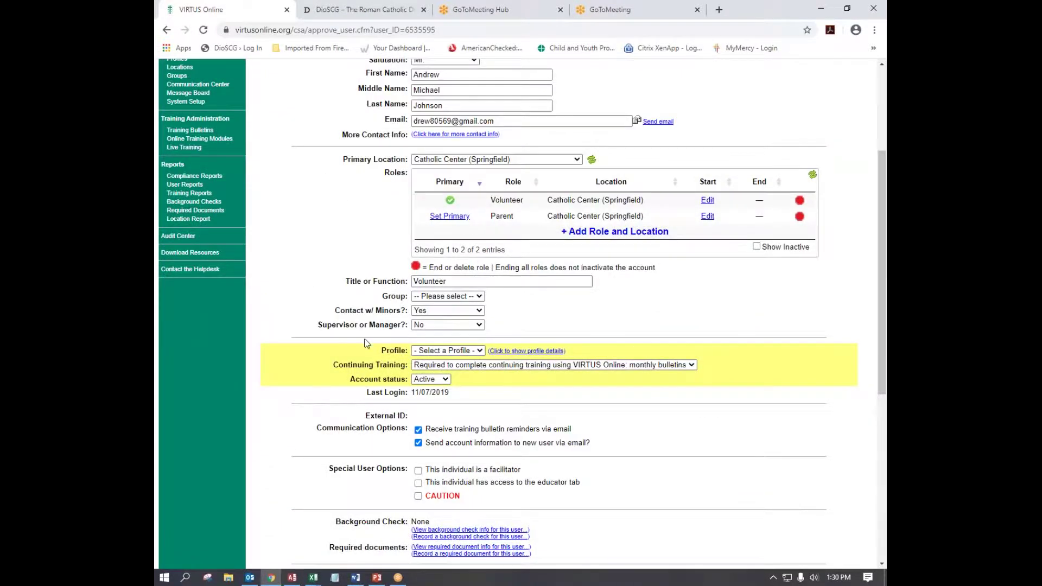
pyautogui.scroll(4, 315, 346)
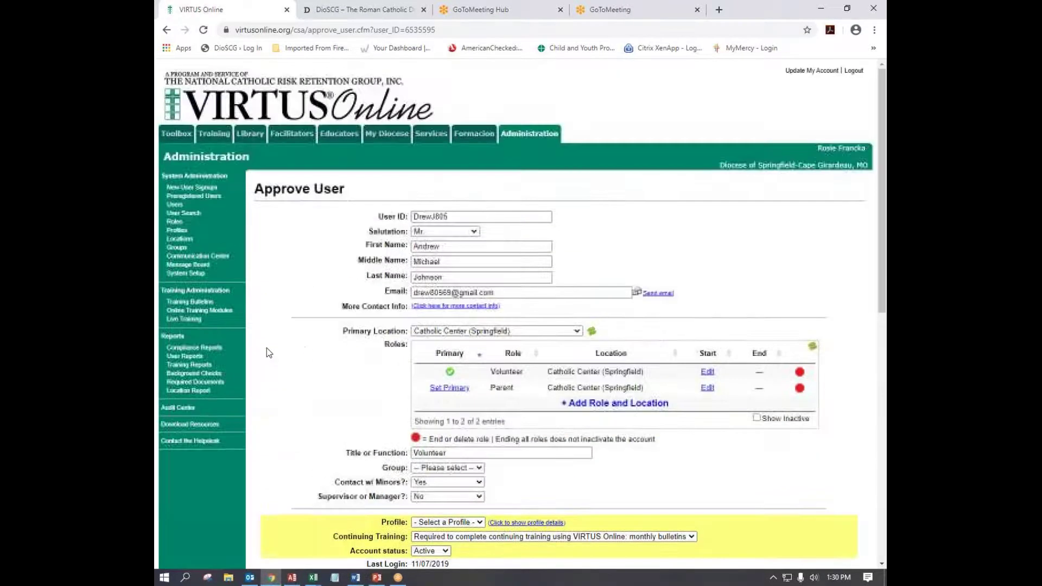
# - Go back to the Master Report for Catholic Center (Springfield) and review its compliance entries from the beginning
pyautogui.click(167, 31)
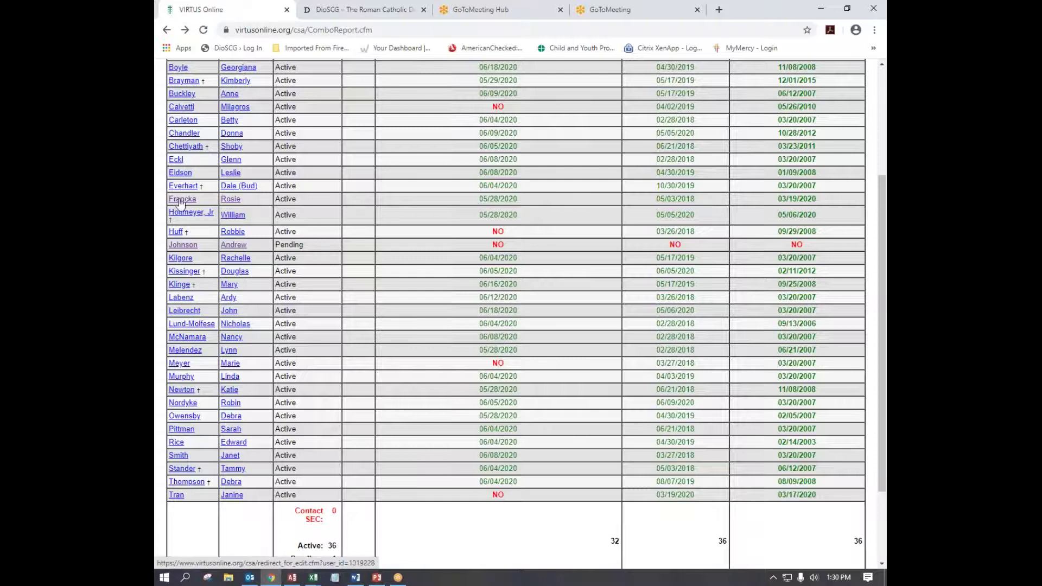
pyautogui.scroll(3, 477, 293)
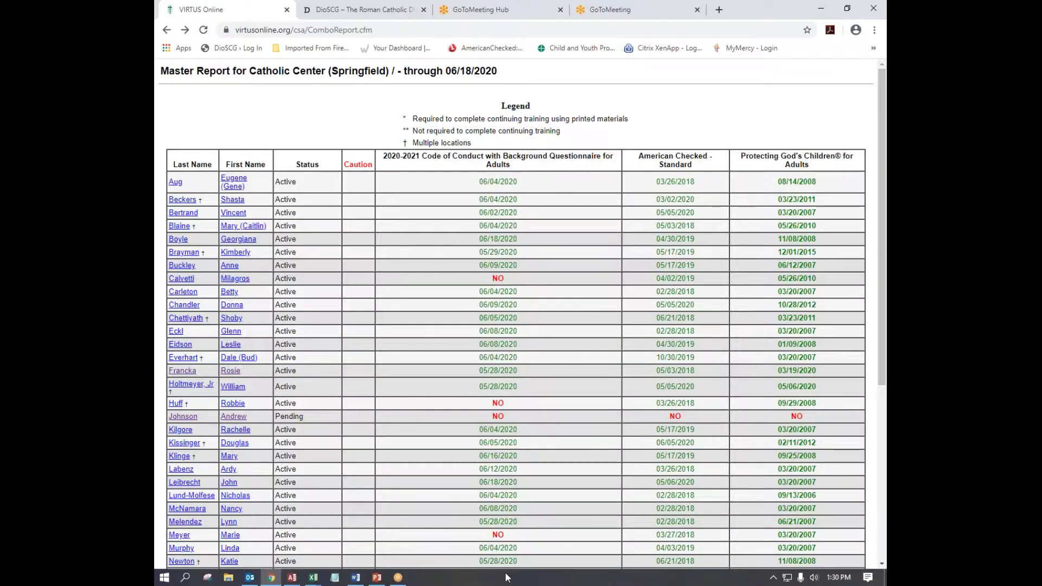
pyautogui.scroll(-3, 517, 425)
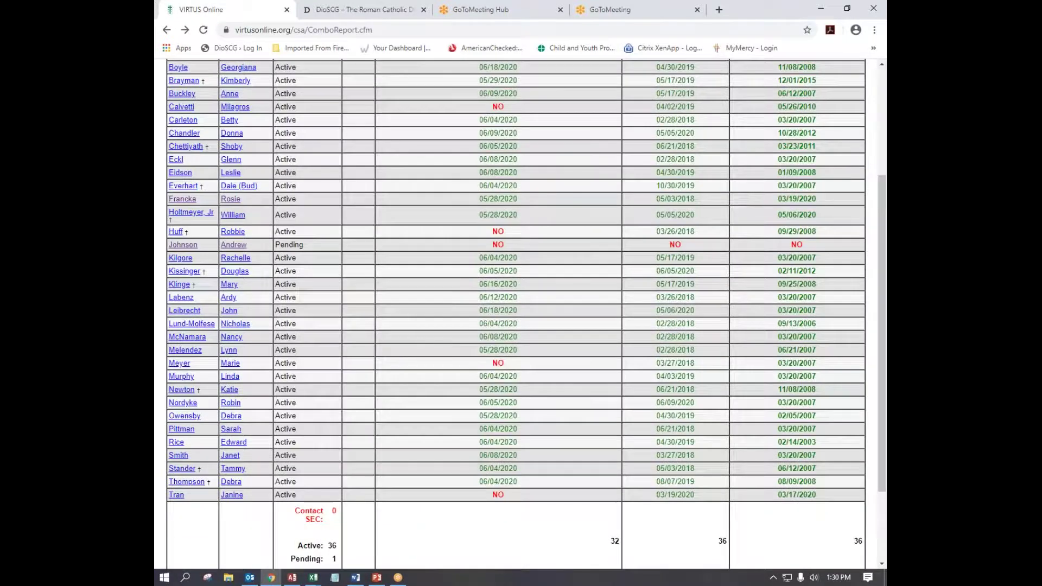
# - Review the compliance dates, missing items and closing totals across the whole Master Report for Catholic Center (Springfield)
pyautogui.scroll(3, 518, 366)
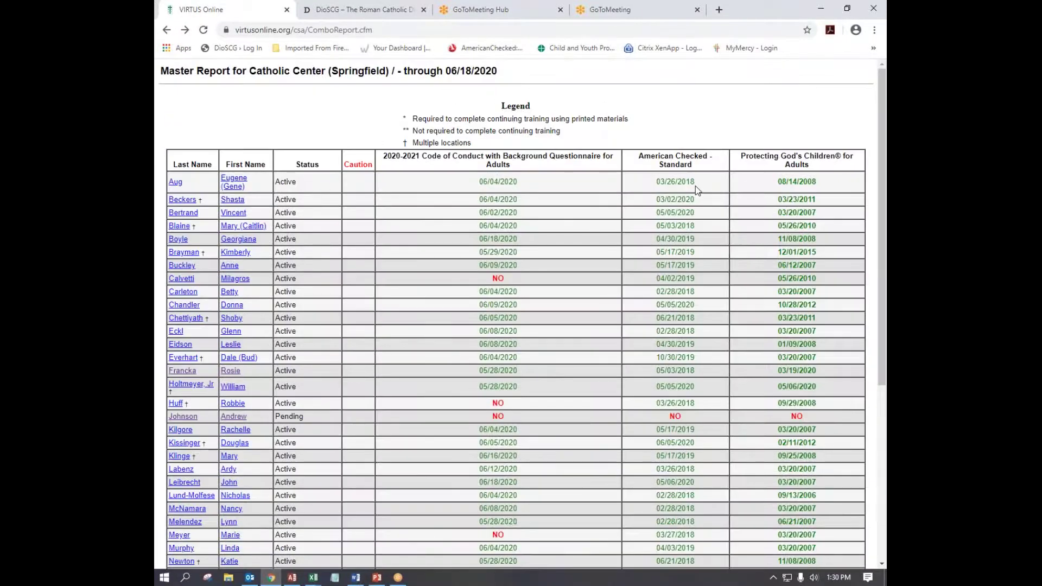
pyautogui.scroll(-2, 713, 425)
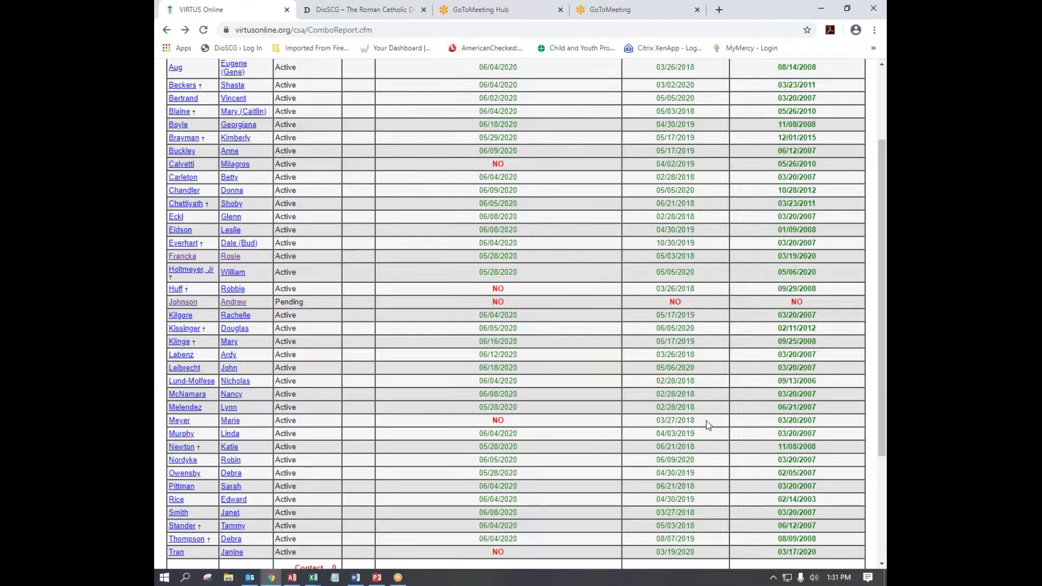
pyautogui.scroll(1, 706, 421)
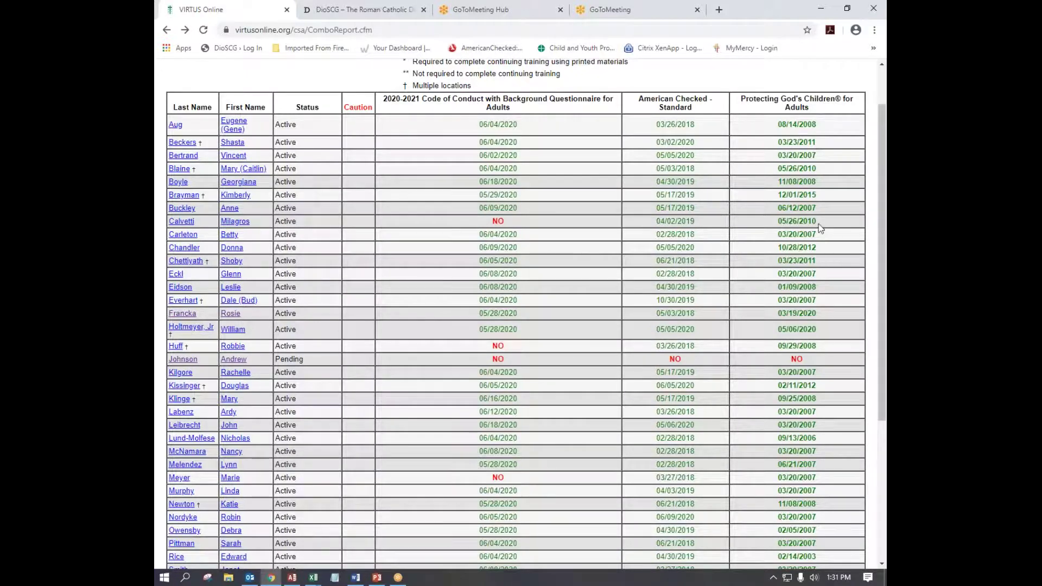
pyautogui.scroll(-4, 824, 256)
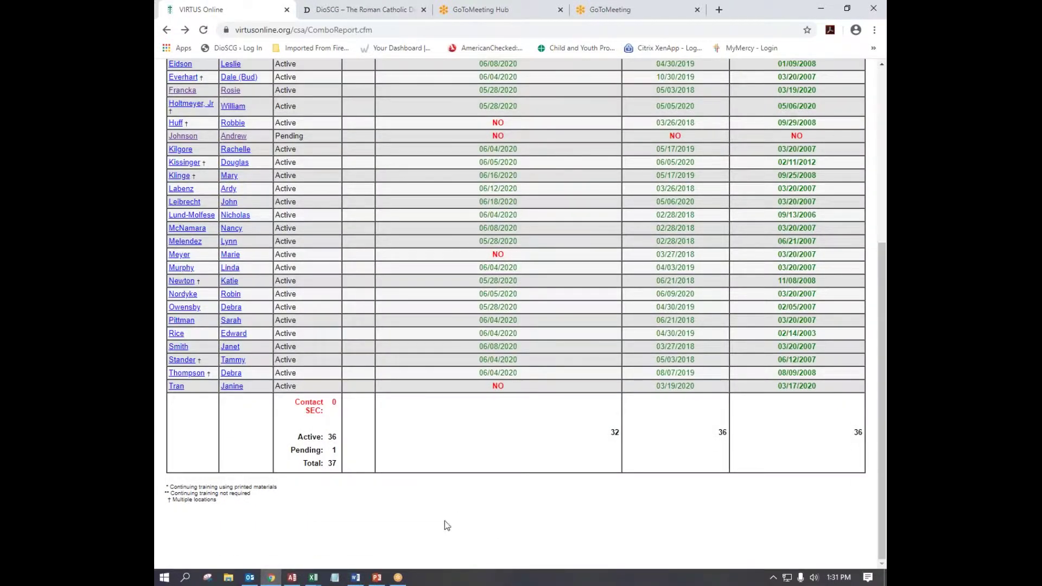
pyautogui.scroll(5, 412, 478)
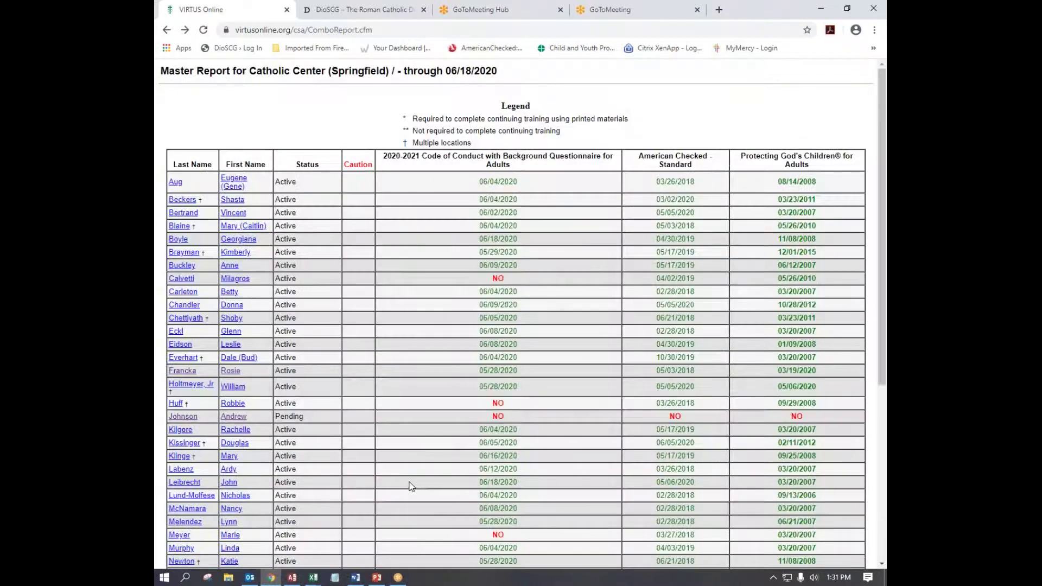
# - Go back to the Master Report settings, include inactive users and run the report to screen
pyautogui.click(167, 30)
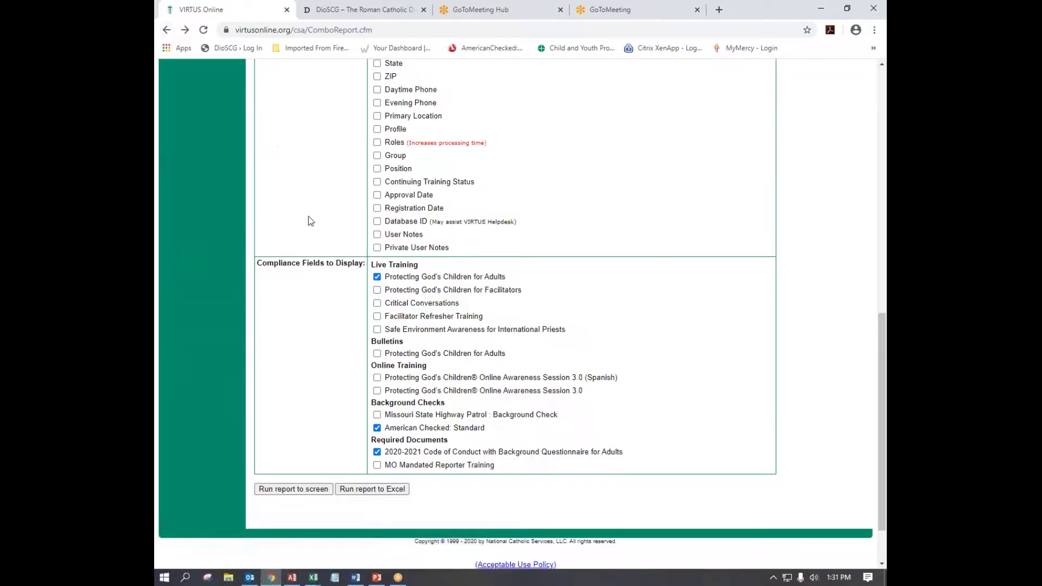
pyautogui.scroll(6, 458, 309)
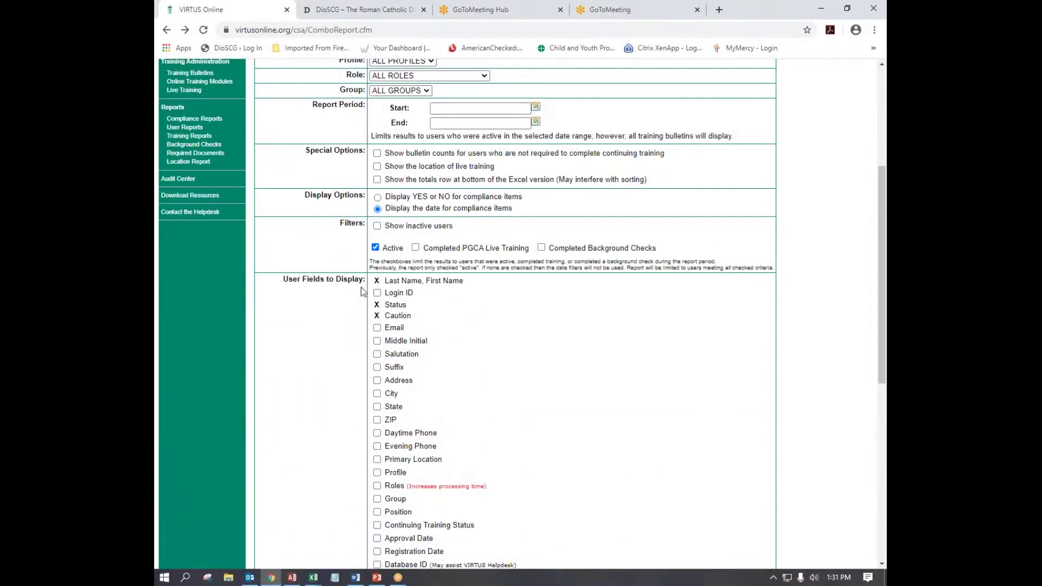
pyautogui.click(378, 227)
pyautogui.scroll(-7, 484, 275)
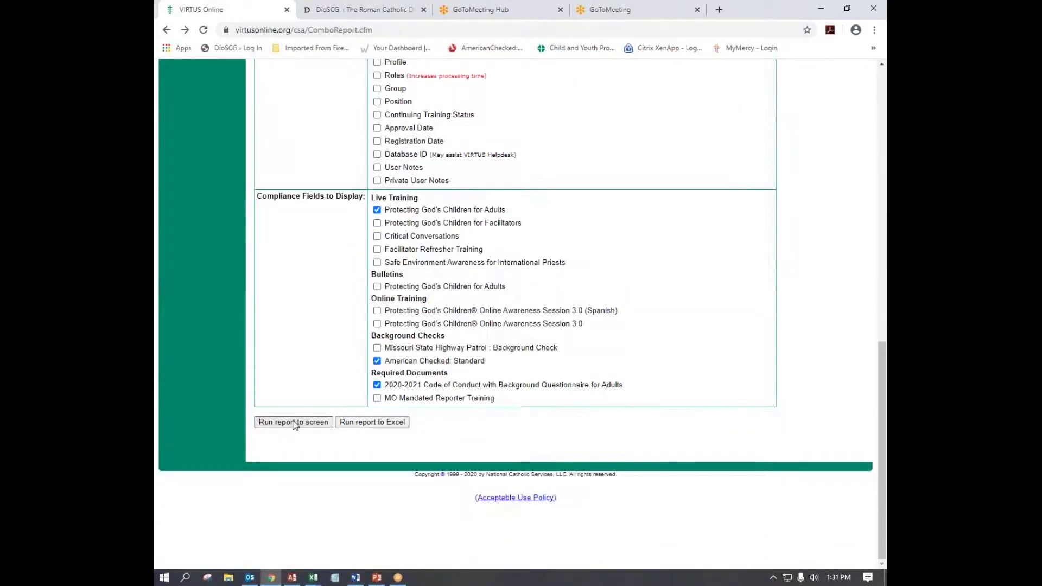
pyautogui.click(306, 428)
# - Examine the Master Report with inactive users included, from the first entry through the status totals
pyautogui.scroll(-10, 679, 270)
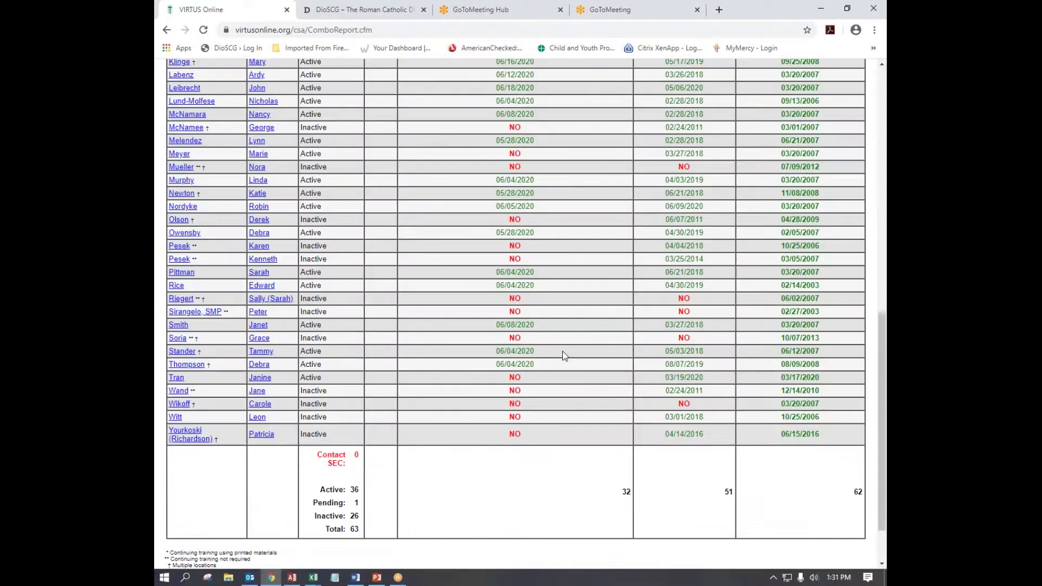
pyautogui.scroll(6, 565, 357)
pyautogui.scroll(4, 565, 356)
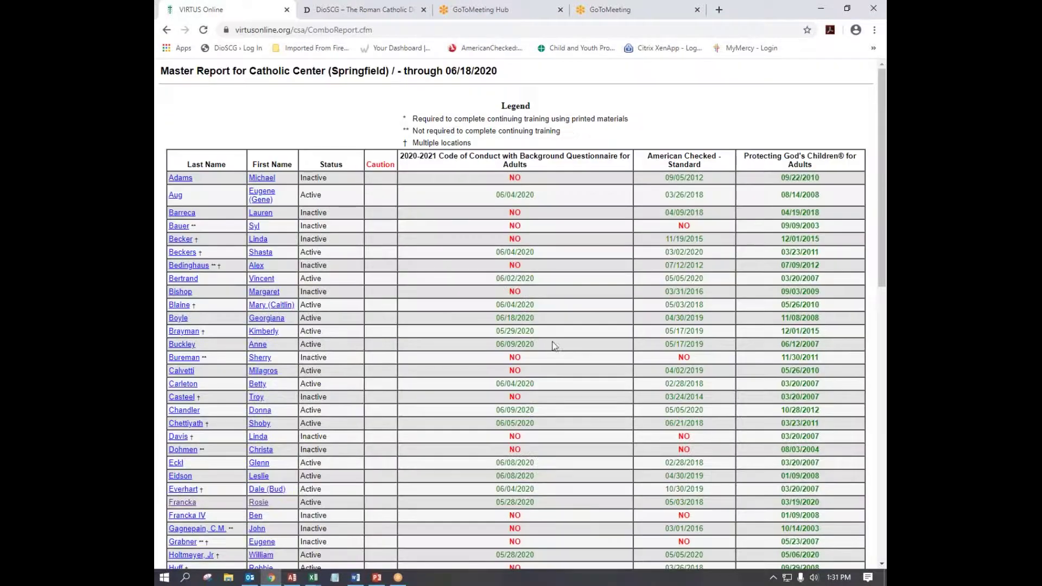
# - Return to the Master Report settings and turn off the display of inactive users
pyautogui.click(166, 31)
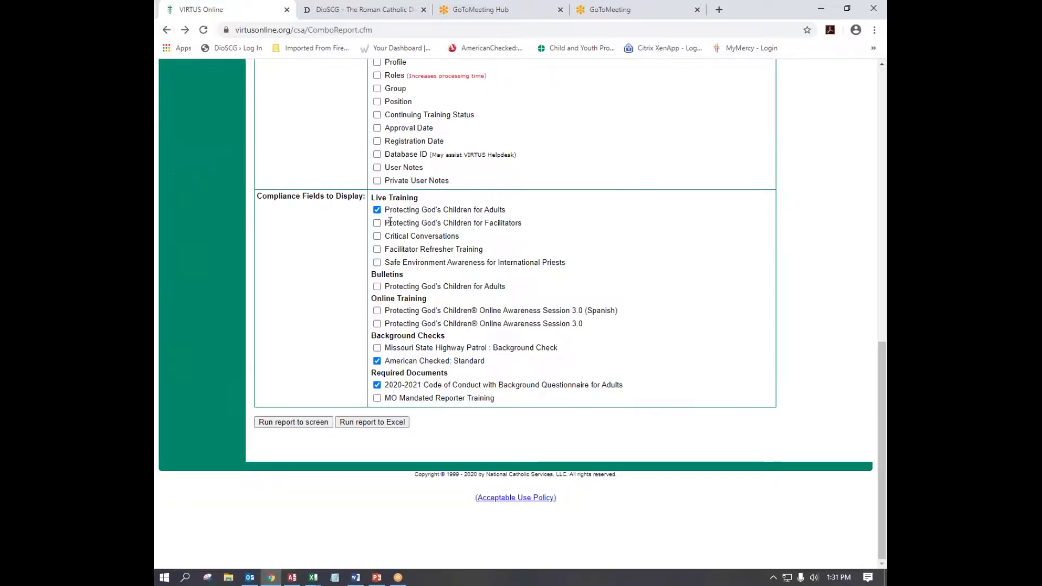
pyautogui.scroll(6, 442, 251)
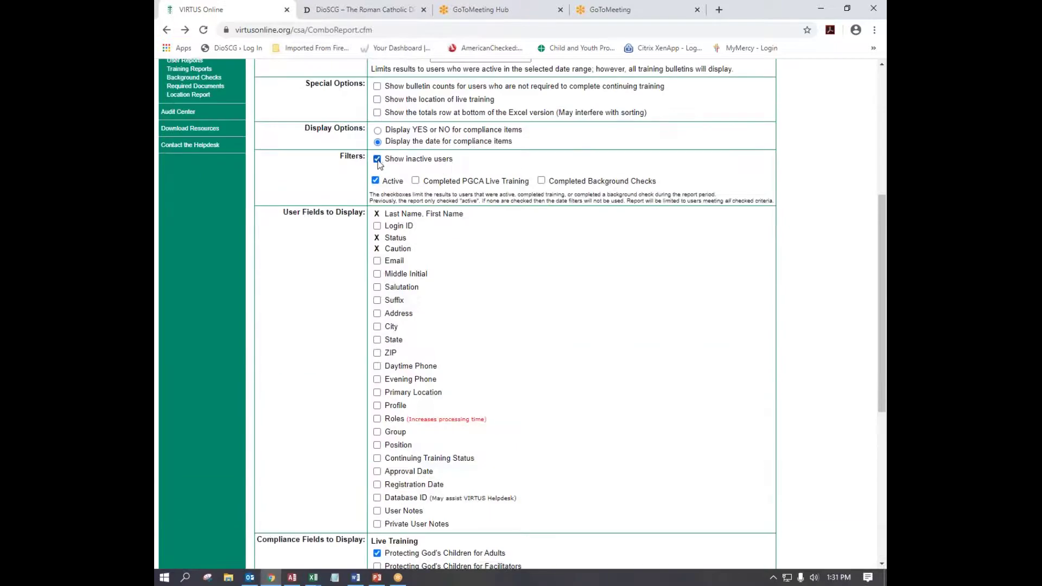
pyautogui.scroll(-6, 308, 253)
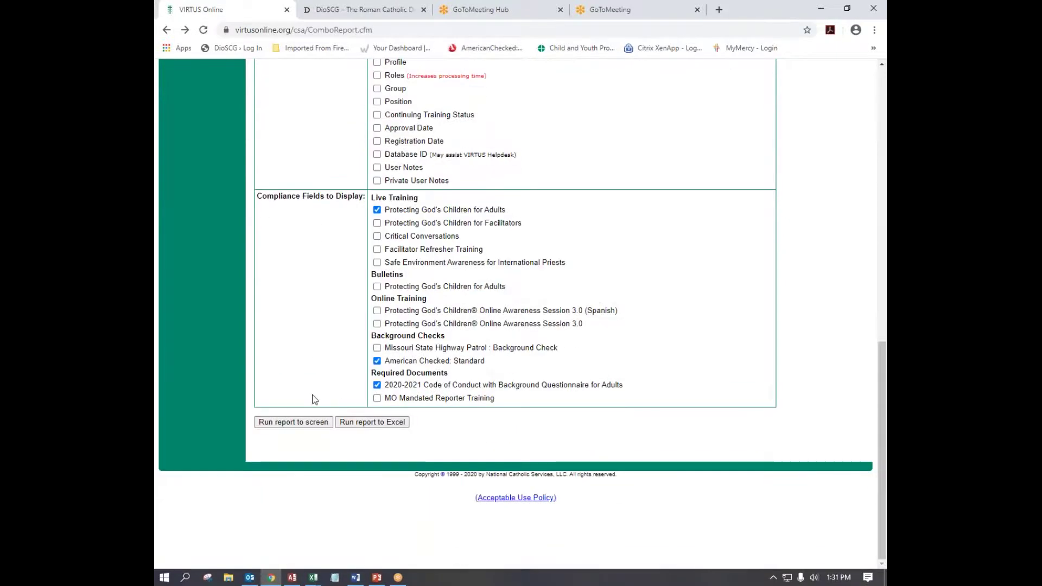
# - Try to export the Master Report to Excel and check the open workbooks for it
pyautogui.click(375, 422)
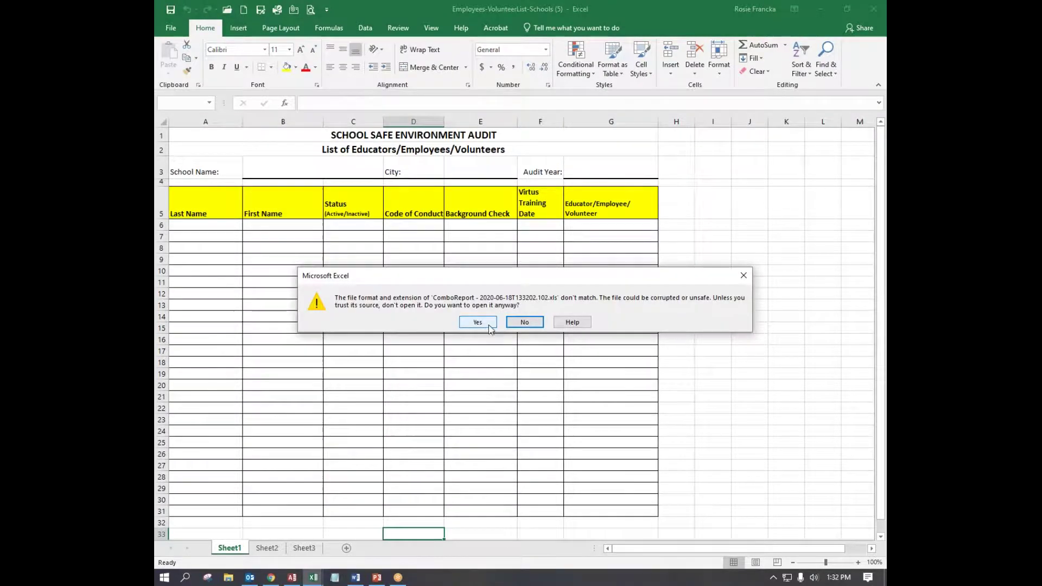
pyautogui.click(521, 323)
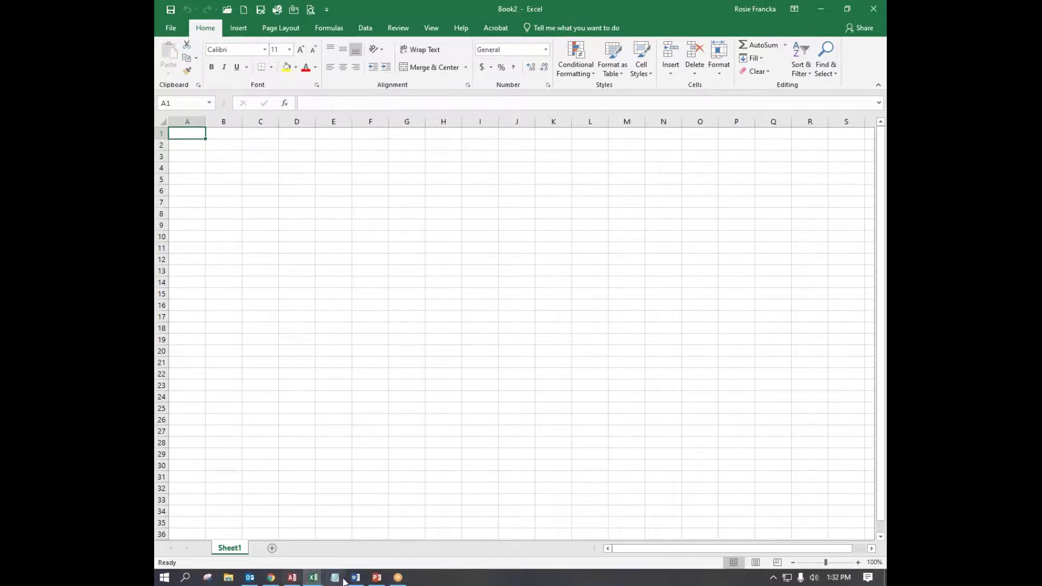
pyautogui.click(314, 578)
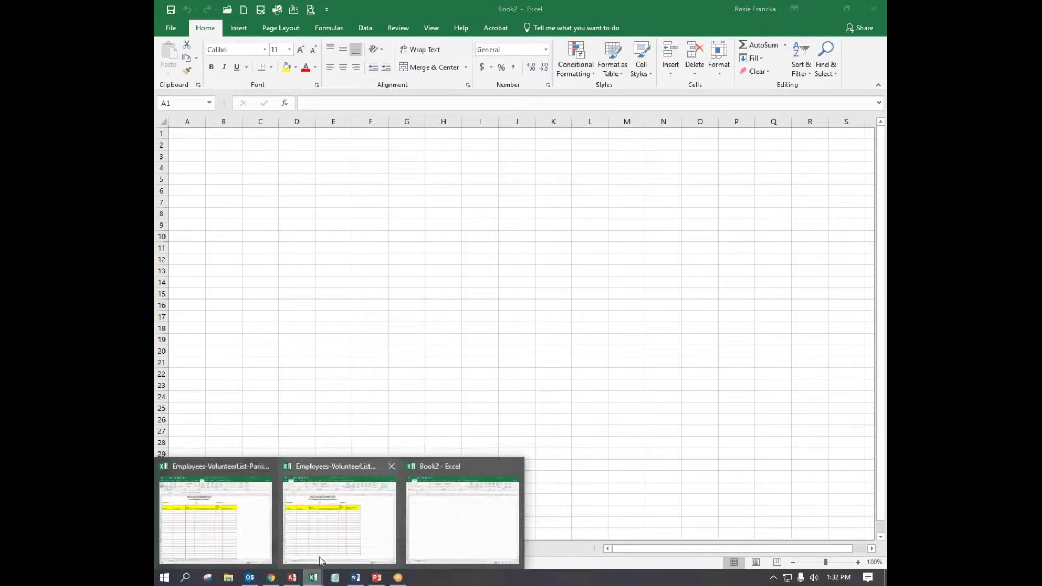
pyautogui.click(452, 522)
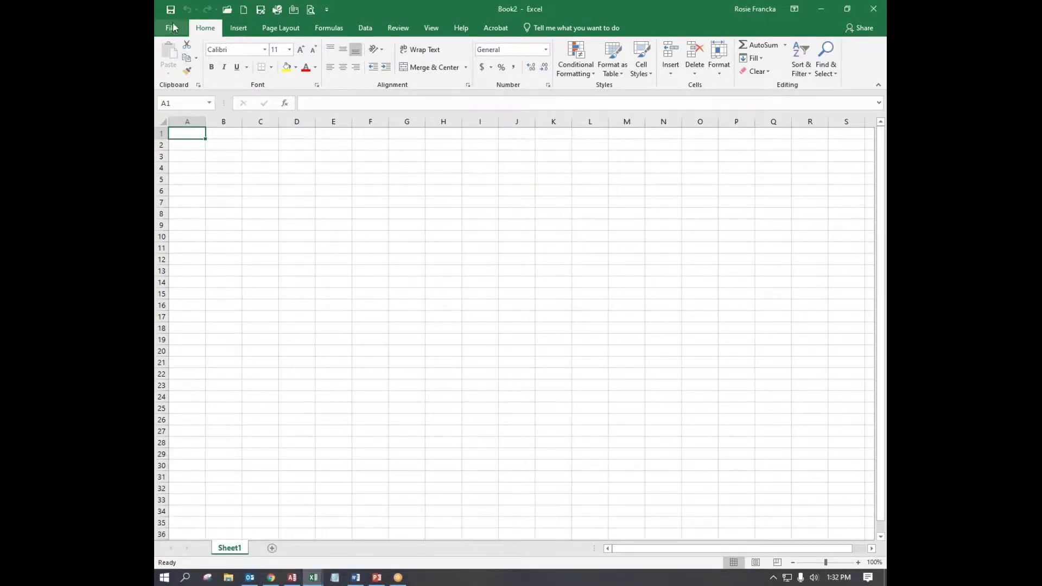
# - Switch back to VIRTUS Online in Chrome, run the Master Report to Excel and open the file despite the format mismatch
pyautogui.click(272, 579)
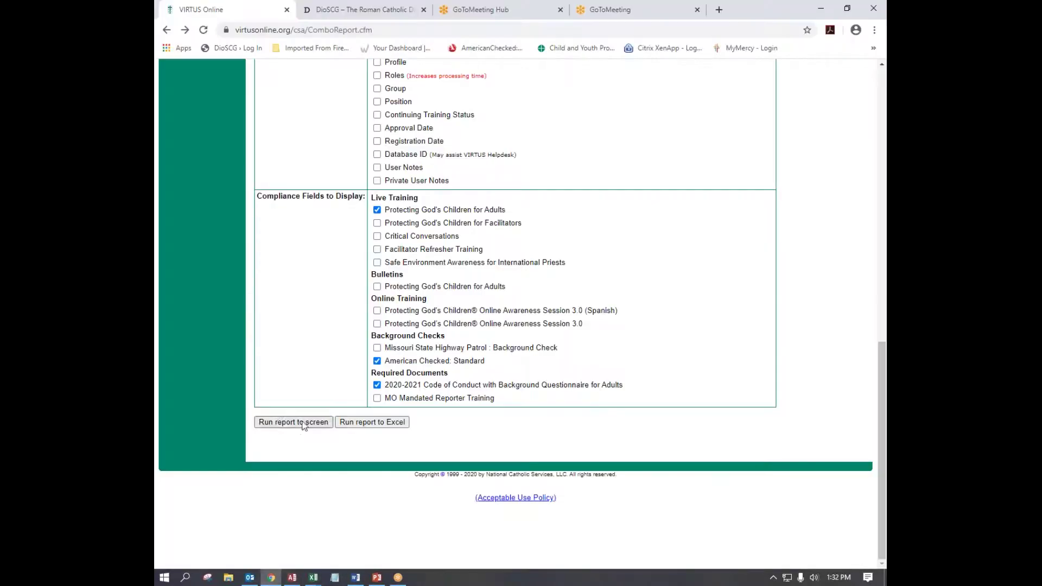
pyautogui.click(374, 423)
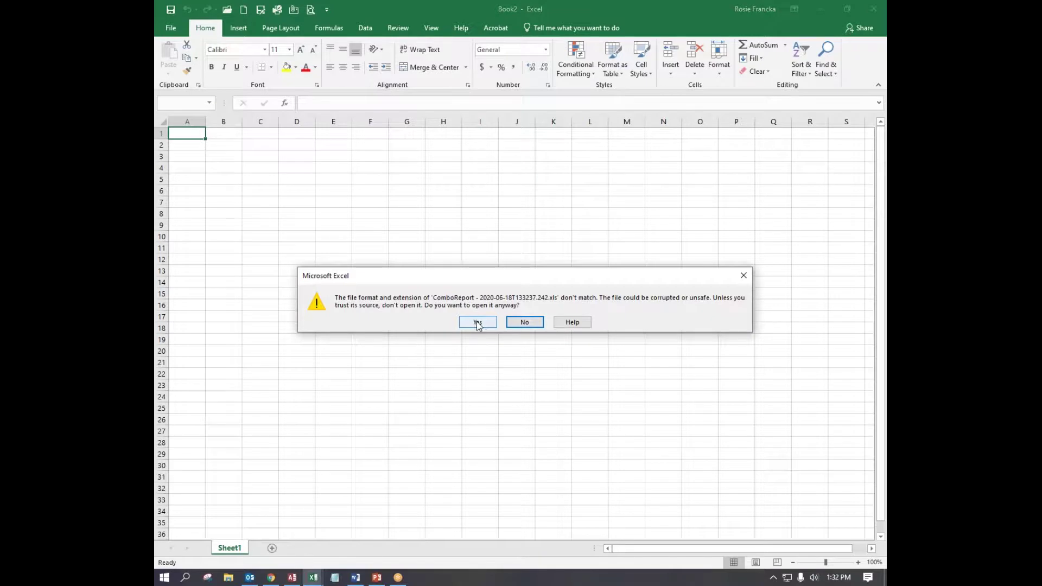
pyautogui.click(478, 323)
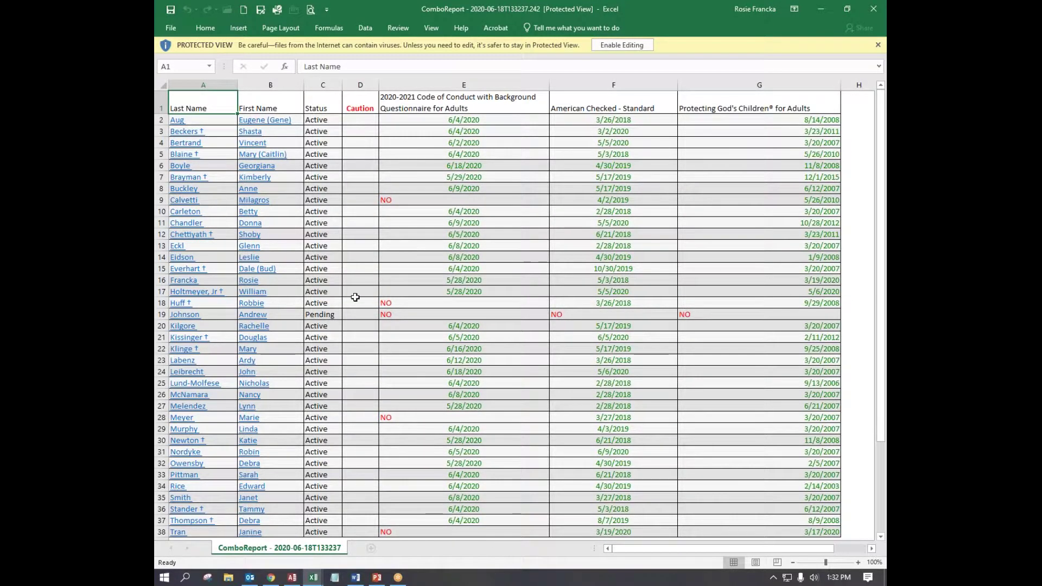
# - Review the exported Master Report workbook, checking each user's status, Code of Conduct, background check and training columns
pyautogui.scroll(-5, 350, 365)
pyautogui.scroll(5, 352, 340)
pyautogui.scroll(-4, 378, 263)
pyautogui.scroll(4, 380, 274)
pyautogui.scroll(-6, 407, 429)
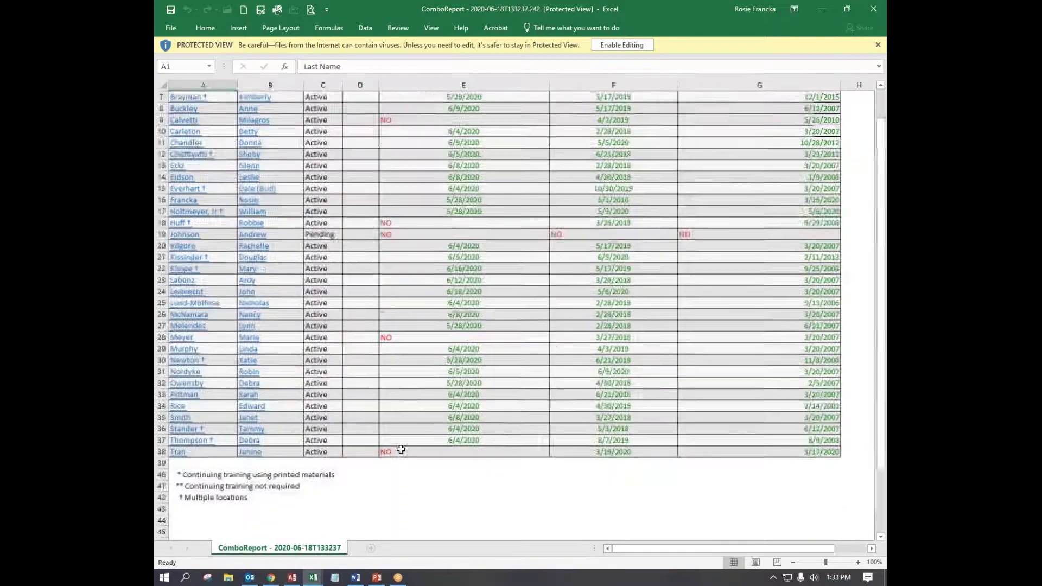
pyautogui.scroll(6, 400, 449)
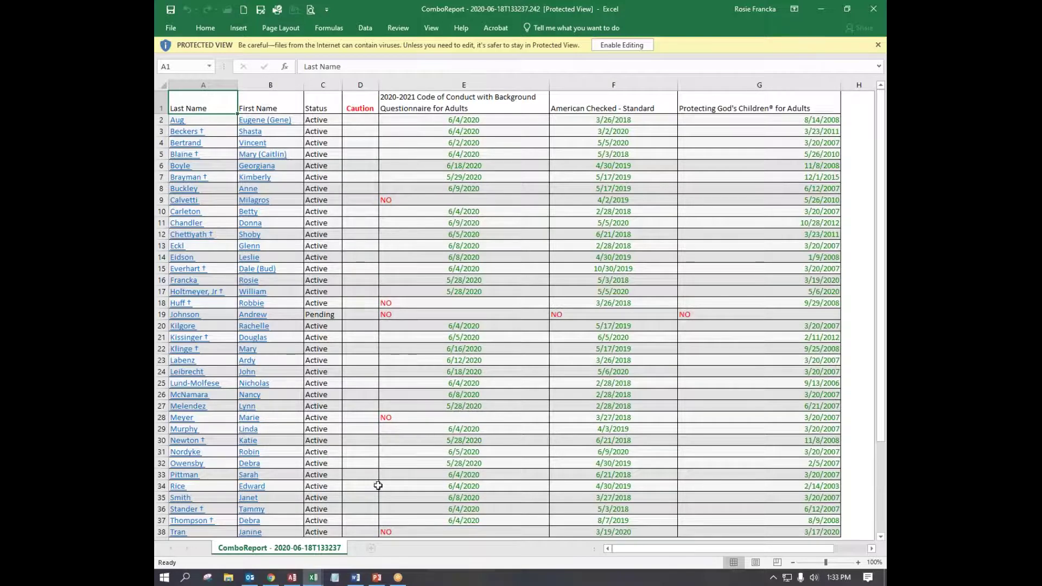
# - Switch to the Local Safe Environment Training presentation in PowerPoint and advance to slide 7, "Step 3: Documentation"
pyautogui.click(379, 579)
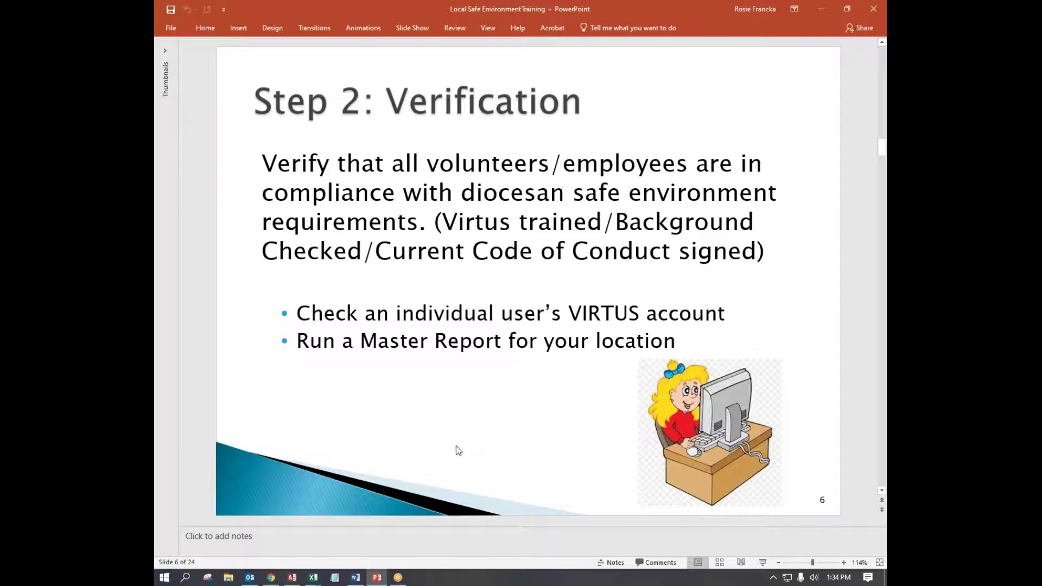
pyautogui.scroll(-1, 457, 450)
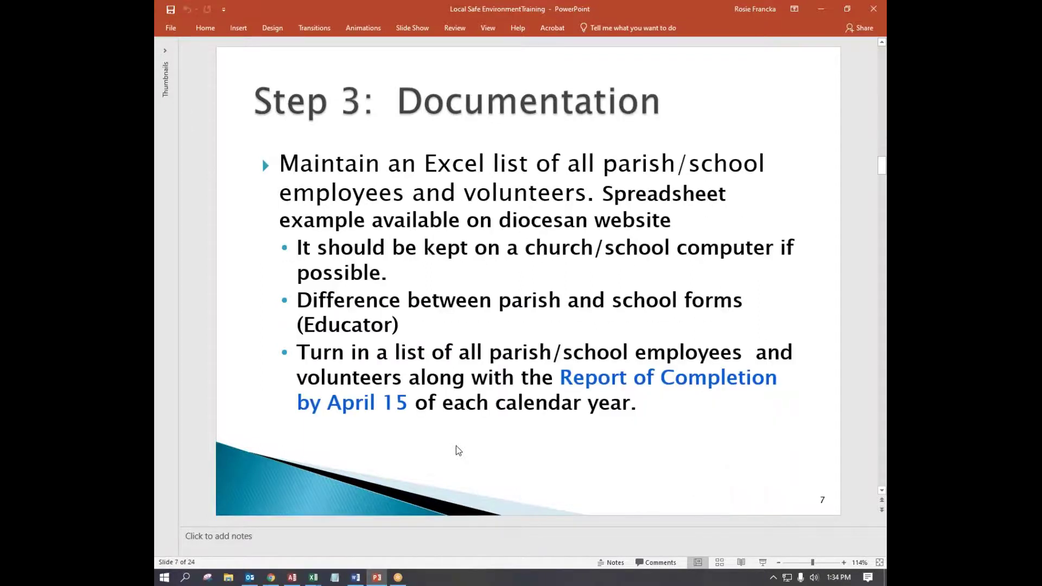